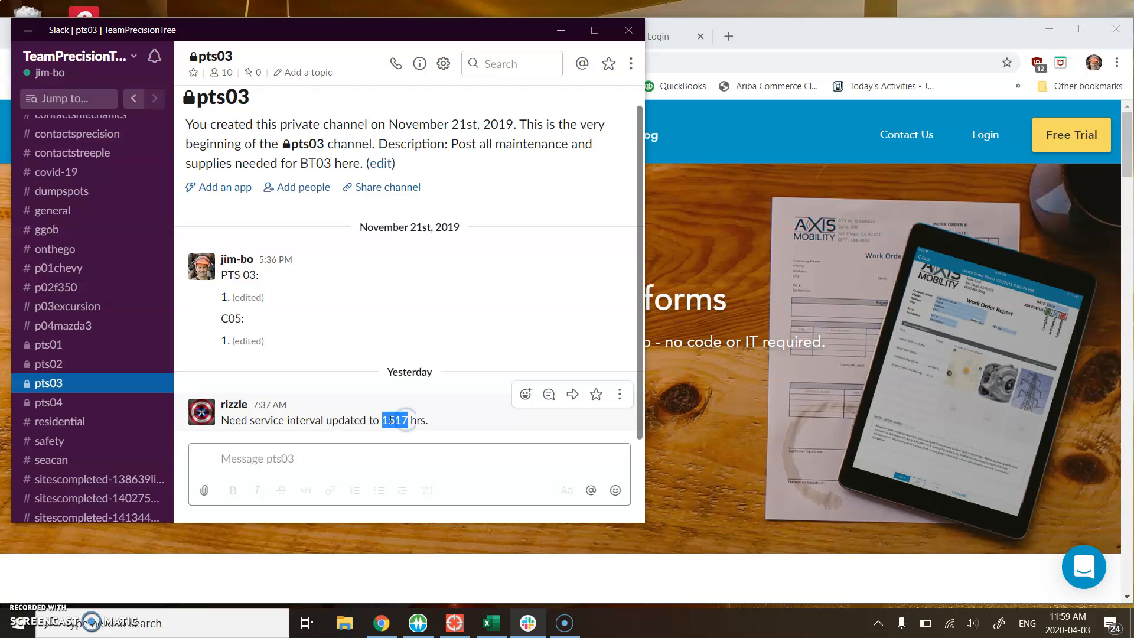
Step: Switch from Slack to the GoFormz website in Chrome and log in to the account with the saved credentials
{"action": "left_click", "coordinate": [399, 426]}
{"action": "left_click", "coordinate": [762, 153]}
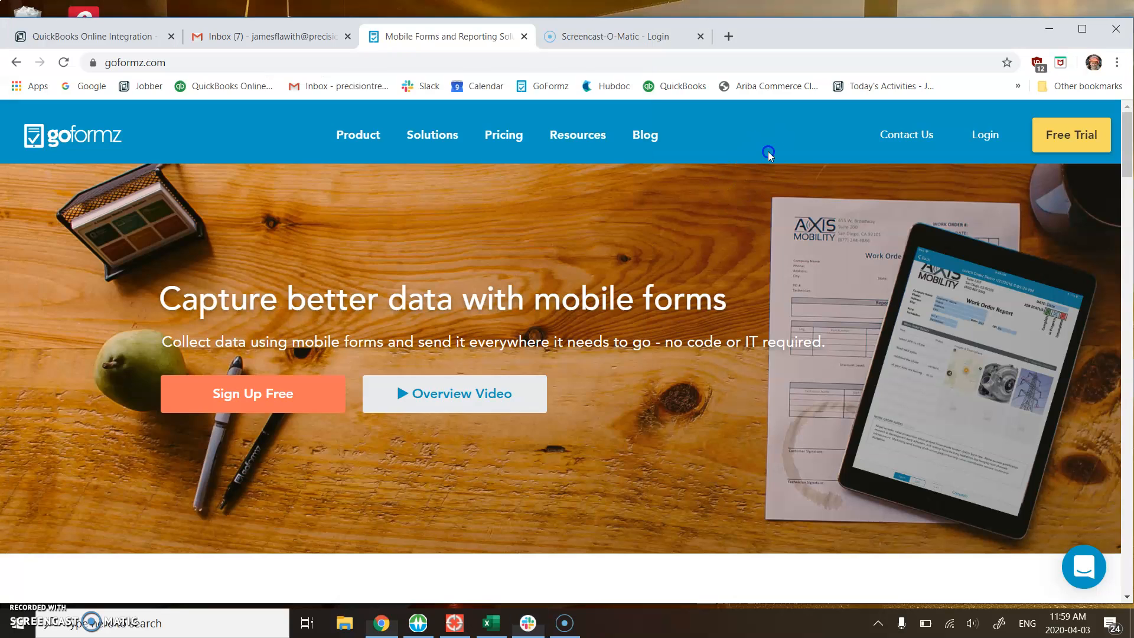
{"action": "left_click", "coordinate": [260, 64]}
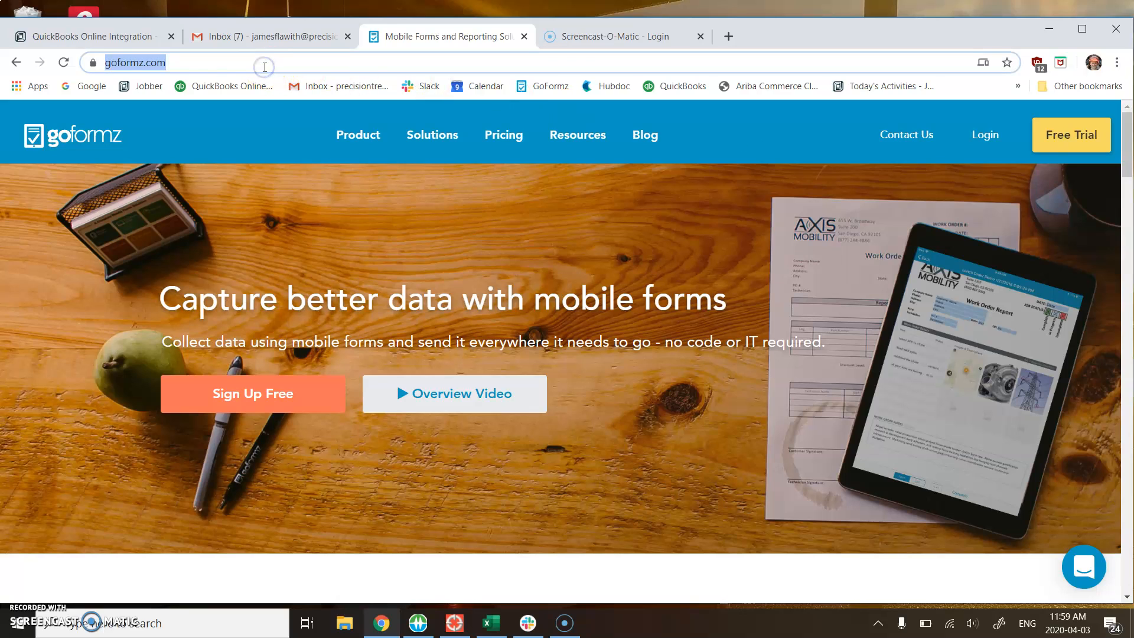
{"action": "left_click", "coordinate": [985, 132]}
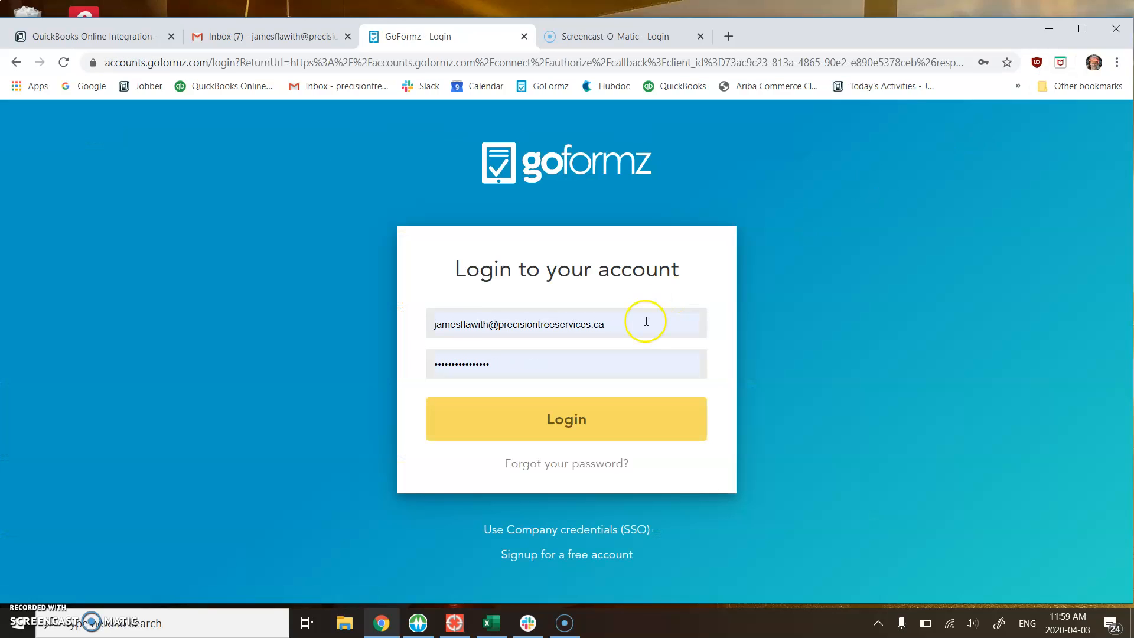
{"action": "left_click", "coordinate": [574, 416]}
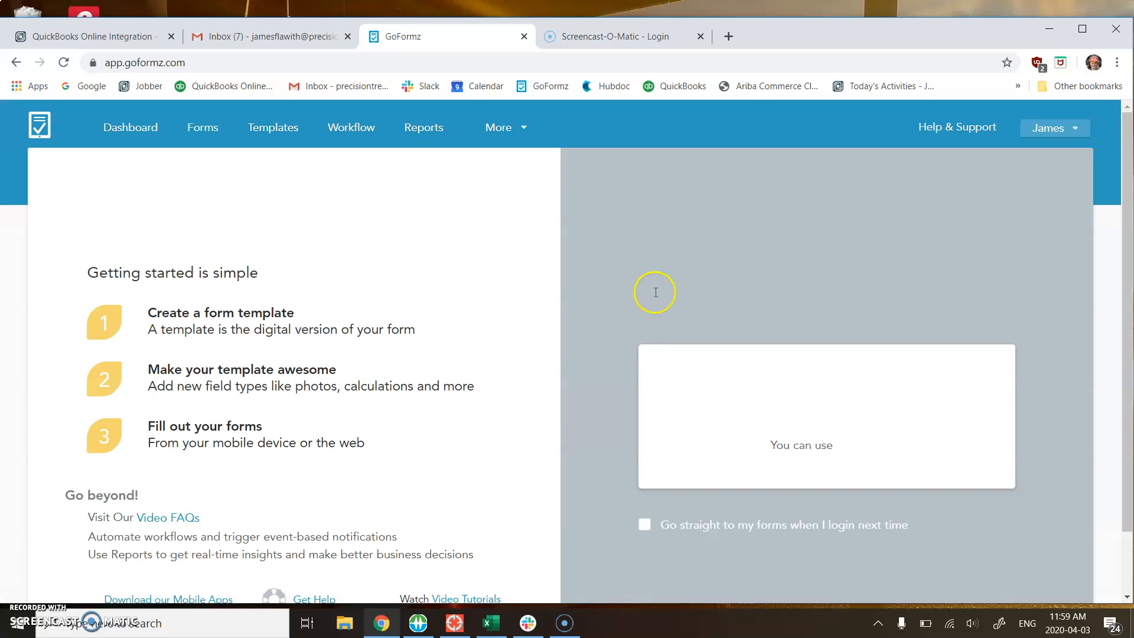
Step: Open the template "1a. Driver's Daily Vehicle Inspection - Crew Lead" from the Work Phase 1 start-up inspections folder
{"action": "left_click", "coordinate": [277, 133]}
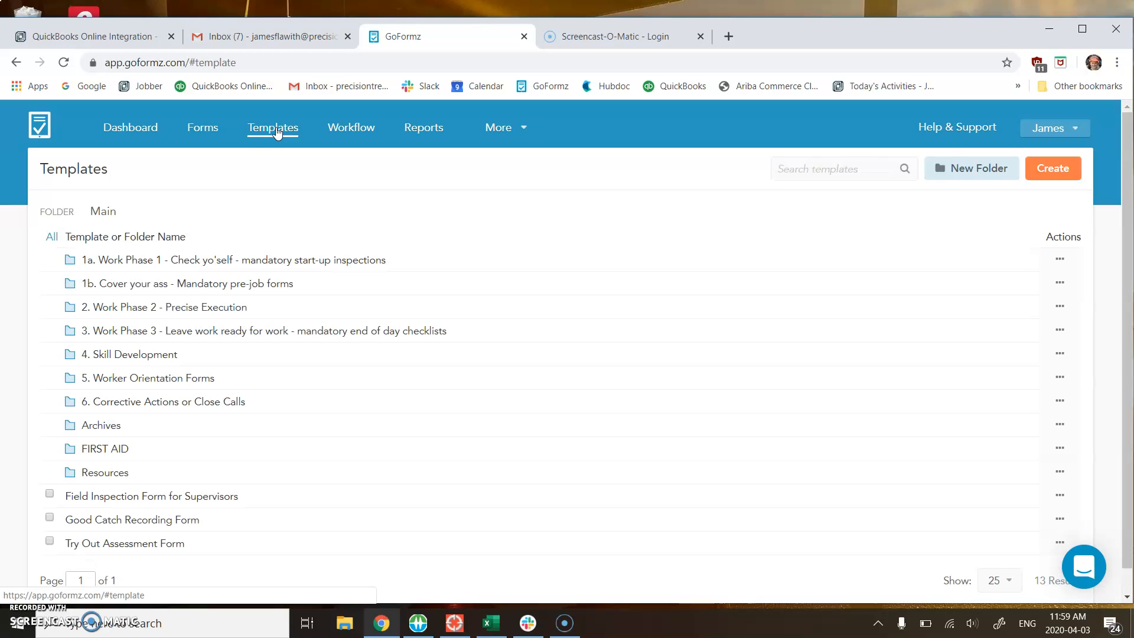
{"action": "left_click", "coordinate": [231, 261]}
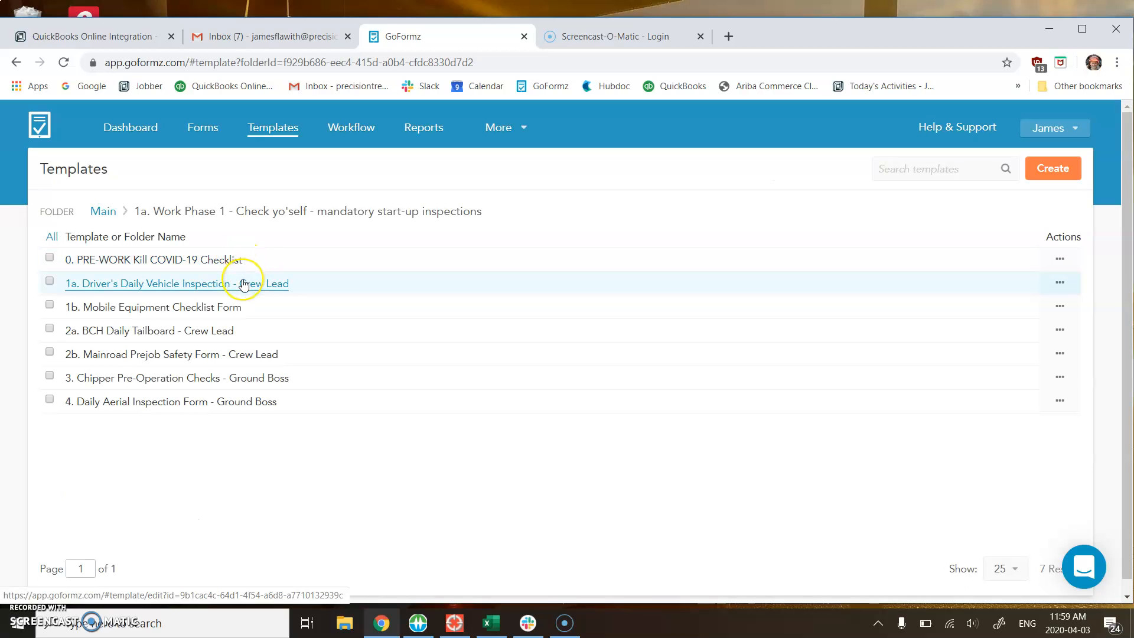
{"action": "left_click", "coordinate": [243, 283]}
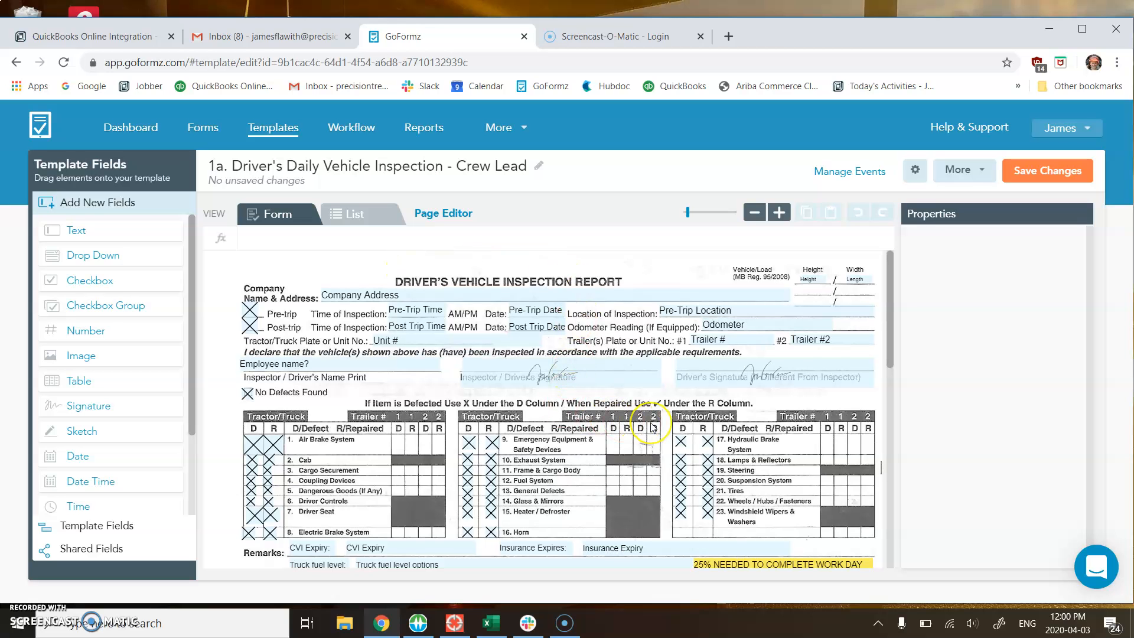
Step: Find the "Next Service Due?" field on the vehicle inspection template and open its drop-down items for customizing
{"action": "scroll", "coordinate": [651, 423], "scroll_direction": "down", "scroll_amount": 3}
{"action": "scroll", "coordinate": [651, 423], "scroll_direction": "down", "scroll_amount": 2}
{"action": "scroll", "coordinate": [651, 423], "scroll_direction": "up", "scroll_amount": 3}
{"action": "scroll", "coordinate": [653, 428], "scroll_direction": "up", "scroll_amount": 1}
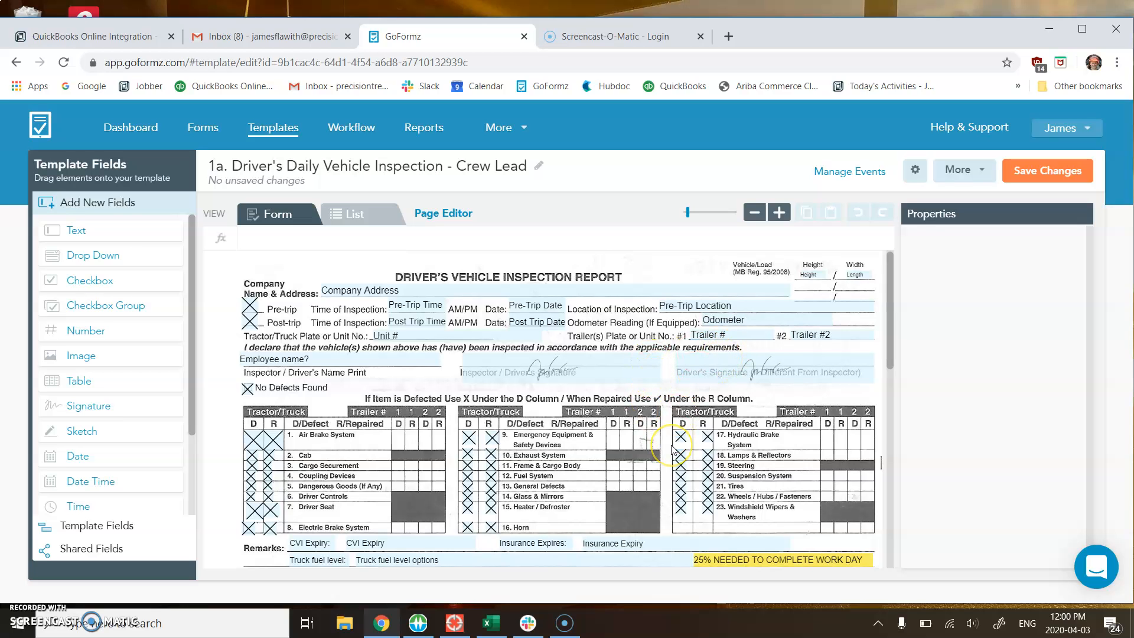
{"action": "scroll", "coordinate": [672, 450], "scroll_direction": "down", "scroll_amount": 2}
{"action": "scroll", "coordinate": [672, 451], "scroll_direction": "down", "scroll_amount": 4}
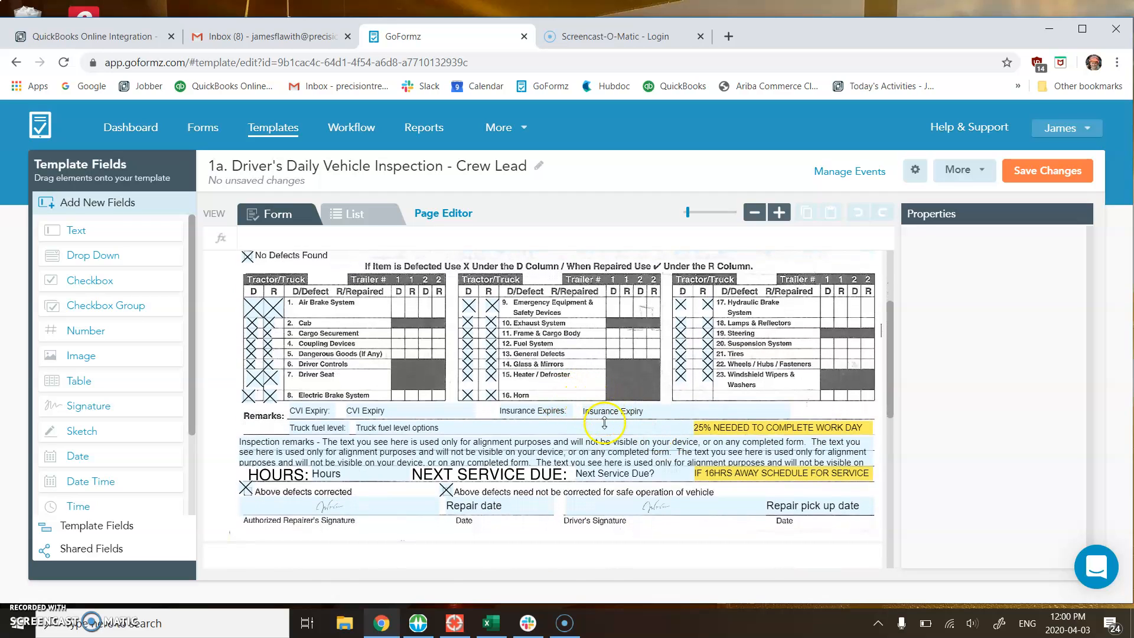
{"action": "left_click", "coordinate": [605, 473]}
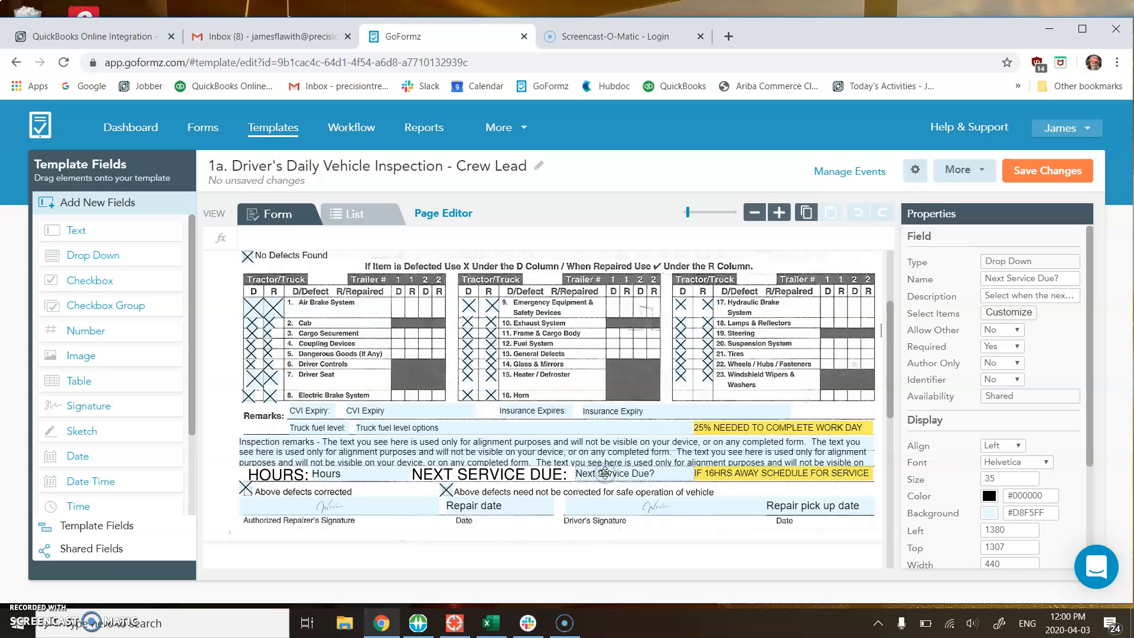
{"action": "left_click", "coordinate": [999, 320]}
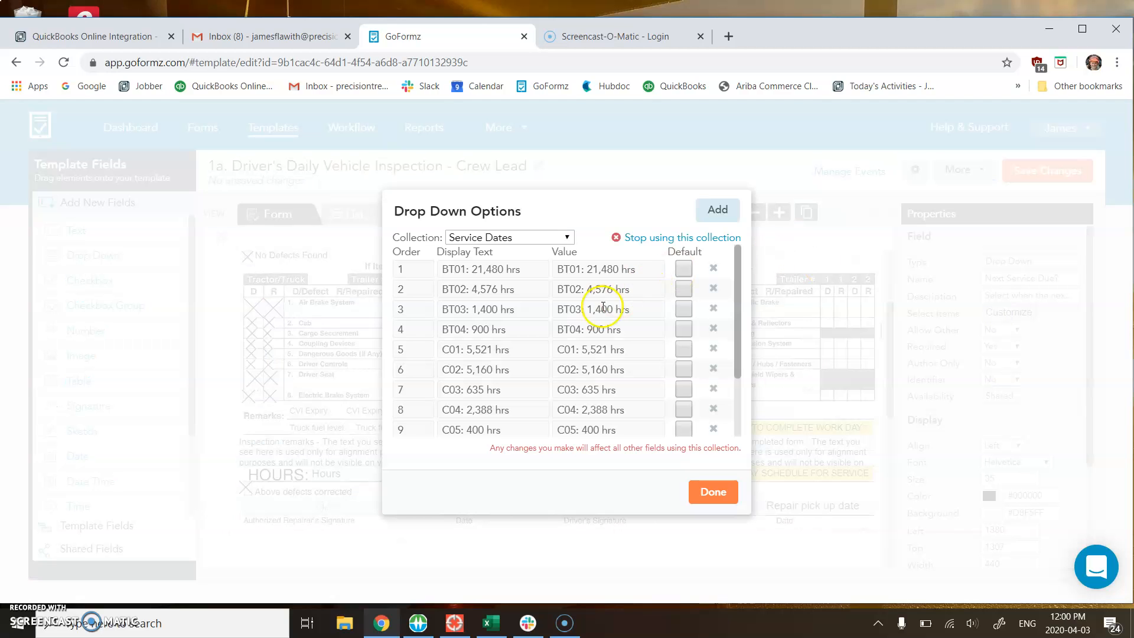
Step: Change the BT03 entry in the Service Dates collection to 1517 hrs, the interval posted in Slack, and save the template
{"action": "scroll", "coordinate": [562, 341], "scroll_direction": "down", "scroll_amount": 3}
{"action": "scroll", "coordinate": [562, 341], "scroll_direction": "up", "scroll_amount": 3}
{"action": "left_click", "coordinate": [496, 312]}
{"action": "left_click", "coordinate": [521, 624]}
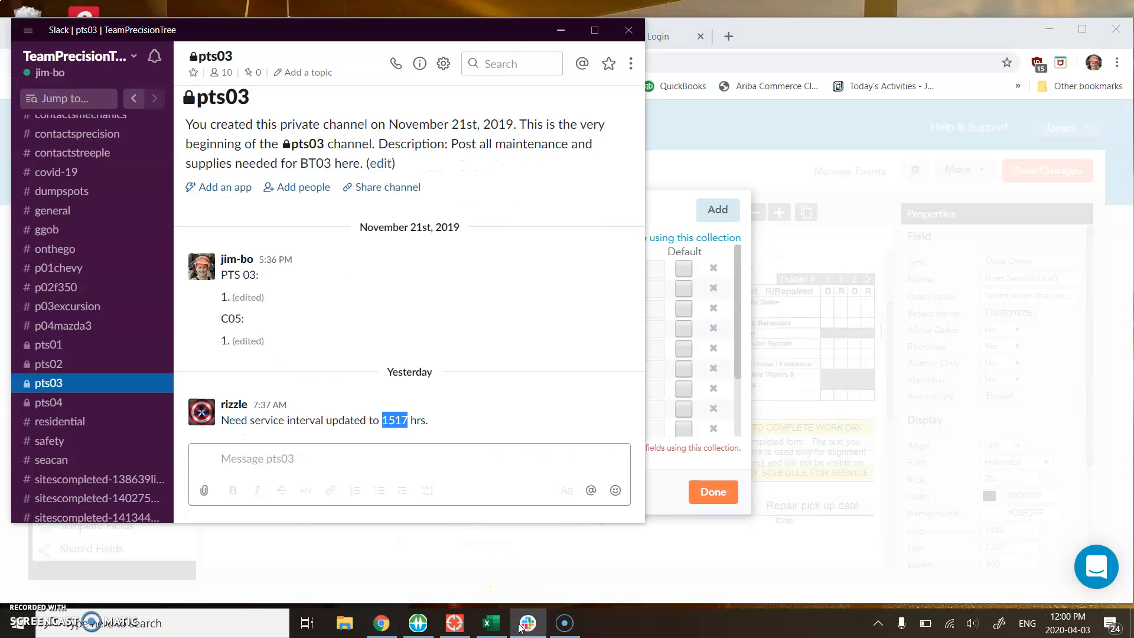
{"action": "left_click", "coordinate": [656, 336]}
{"action": "left_click", "coordinate": [466, 306]}
{"action": "left_click", "coordinate": [476, 309]}
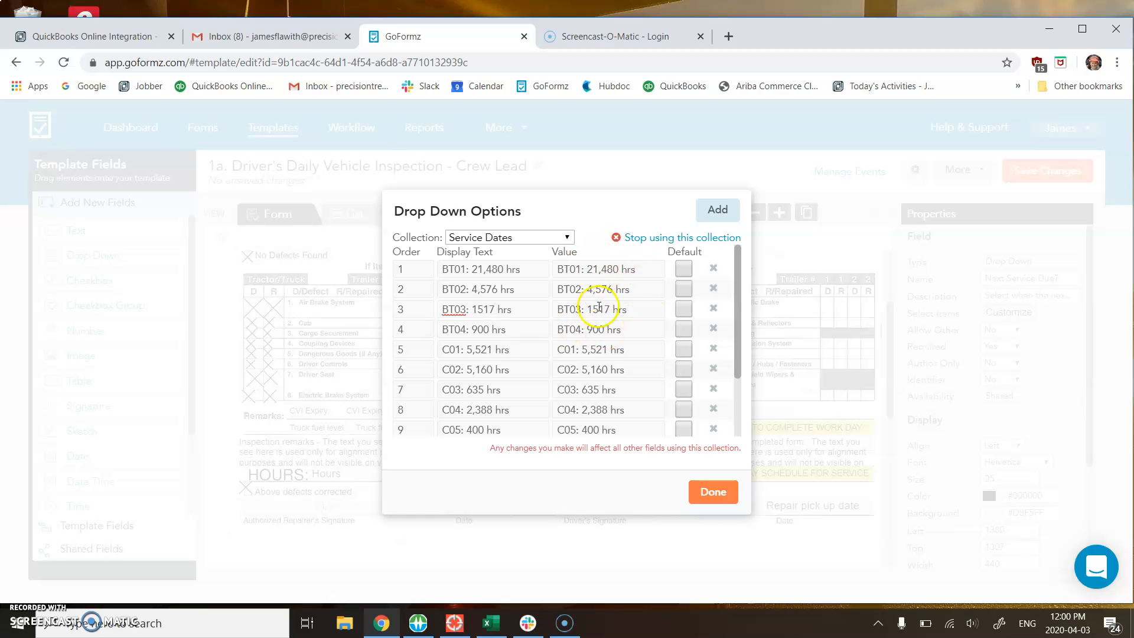
{"action": "left_click", "coordinate": [496, 310]}
{"action": "left_click", "coordinate": [710, 492]}
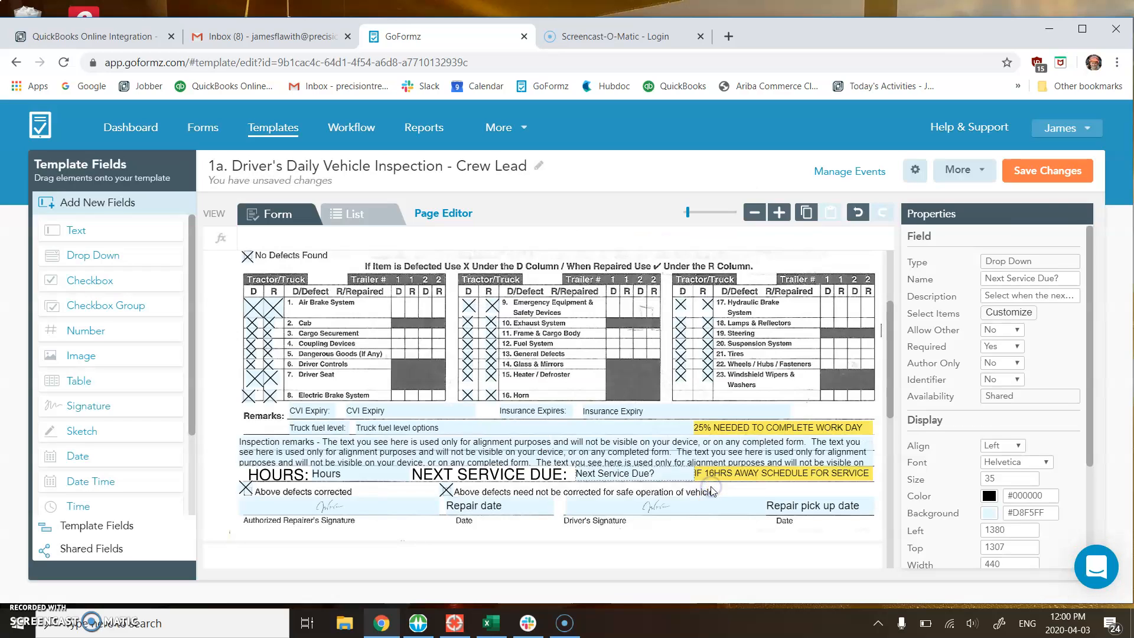
{"action": "left_click", "coordinate": [1046, 176]}
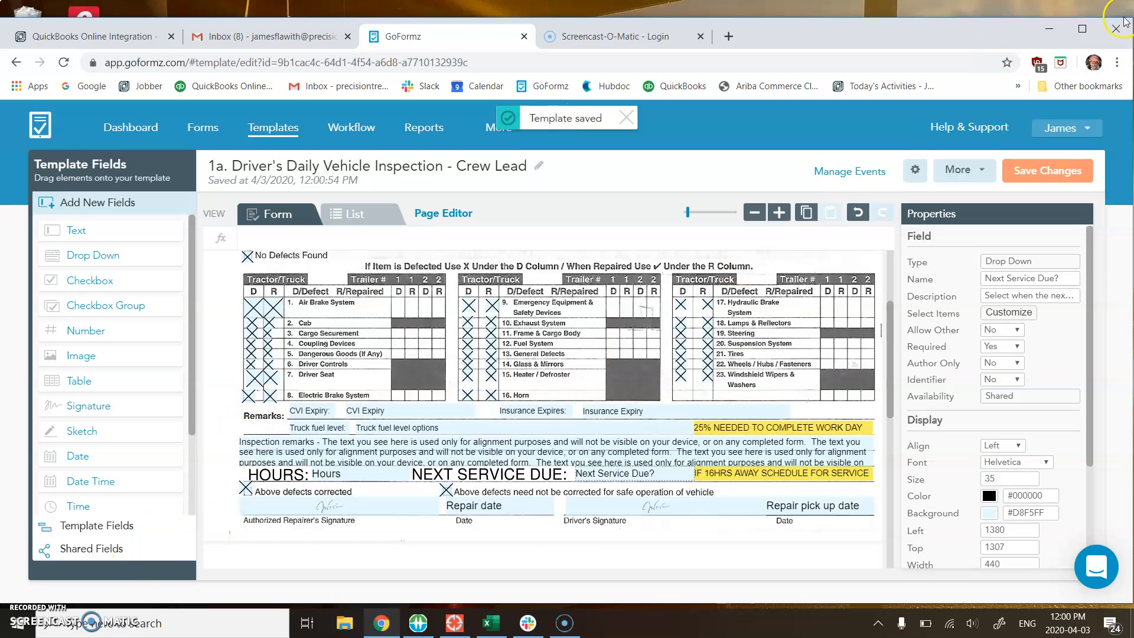
Step: Minimize the browser and Slack, open the GoFormz Mobile Forms desktop app, and sync its forms
{"action": "left_click", "coordinate": [1048, 30]}
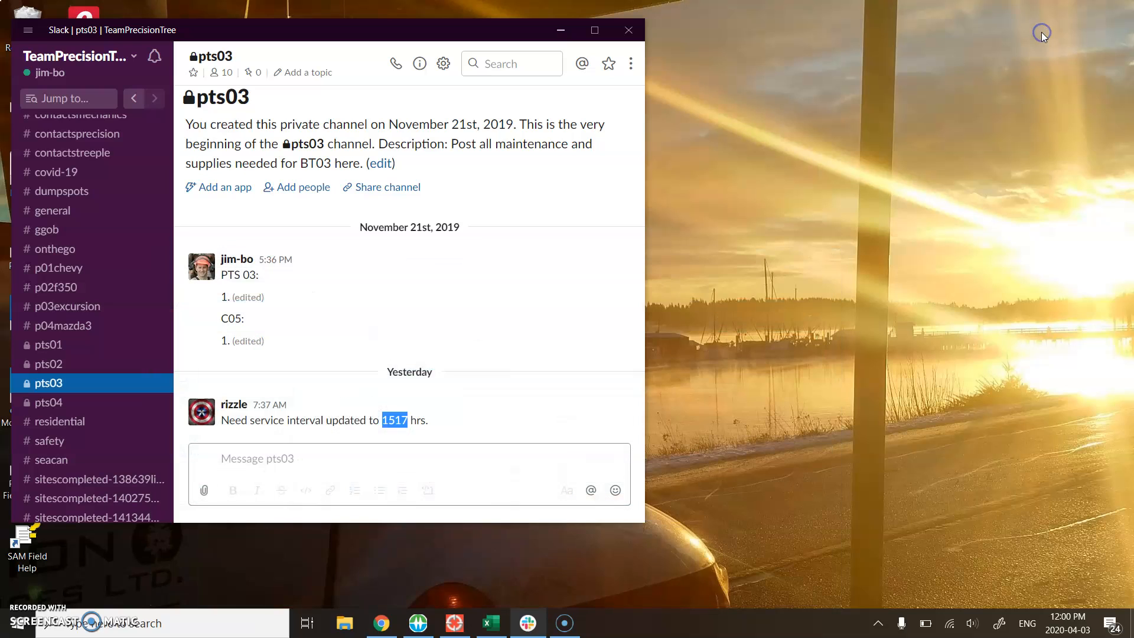
{"action": "left_click", "coordinate": [573, 28]}
{"action": "double_click", "coordinate": [28, 389]}
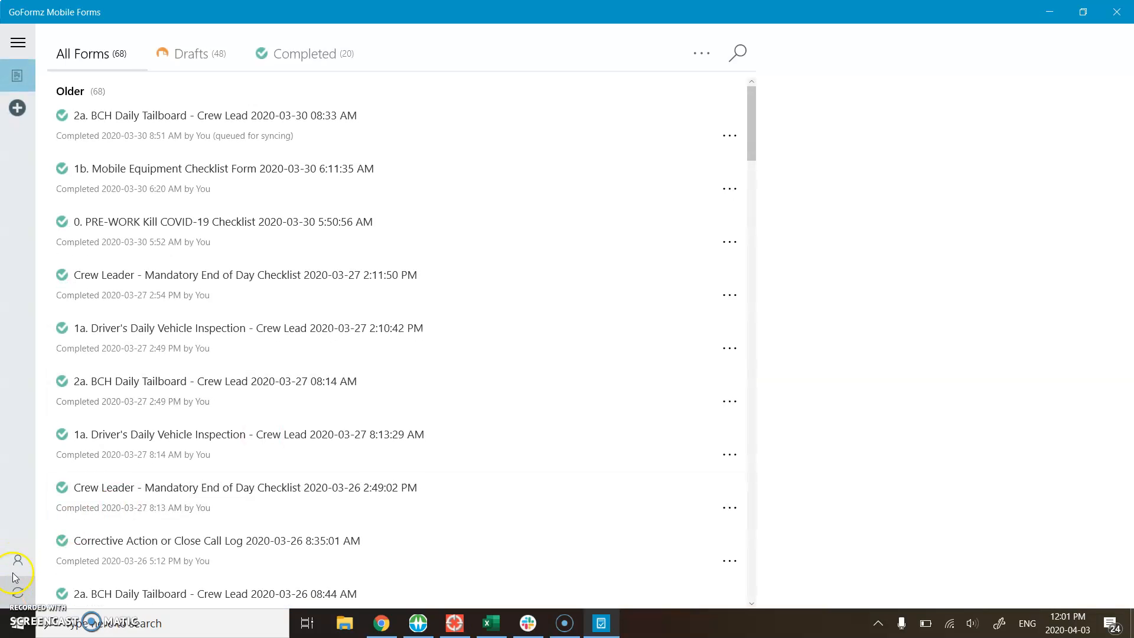
{"action": "left_click", "coordinate": [16, 593]}
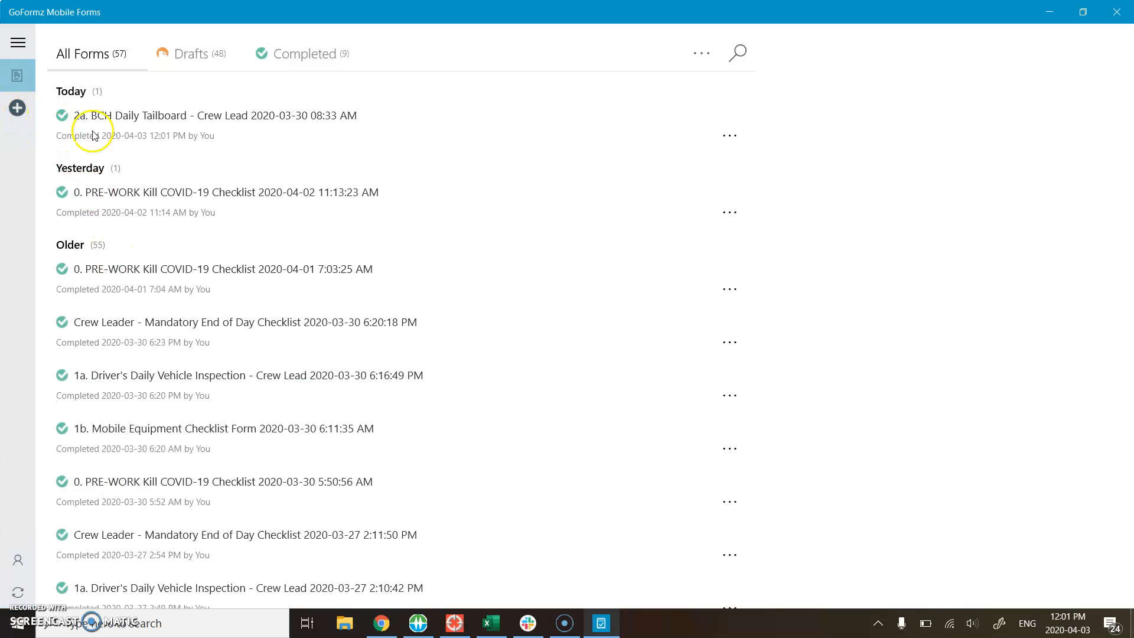
Step: Start a new "1a. Driver's Daily Vehicle Inspection - Crew Lead" form and check its Next Service Due and CVI expiry choices
{"action": "left_click", "coordinate": [17, 107]}
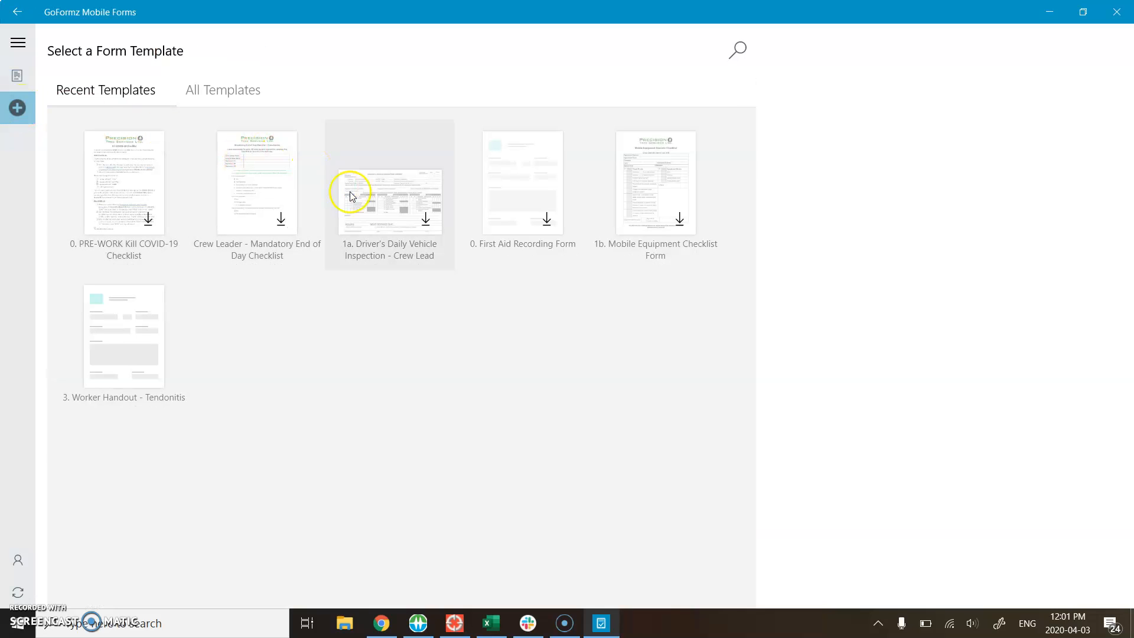
{"action": "left_click", "coordinate": [427, 222]}
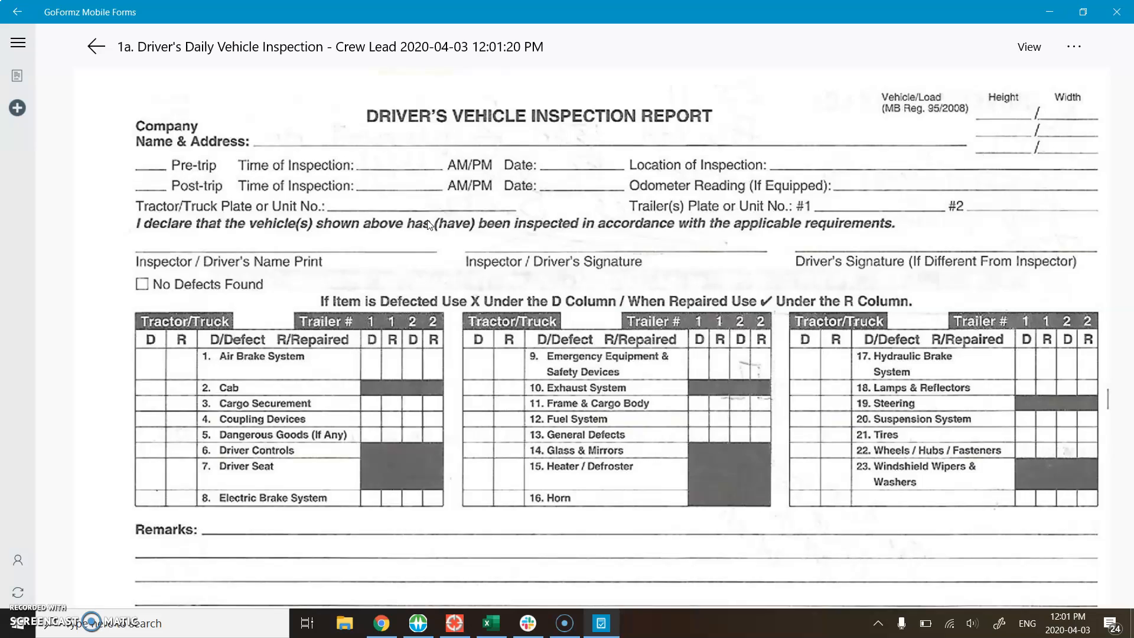
{"action": "scroll", "coordinate": [679, 373], "scroll_direction": "down", "scroll_amount": 3}
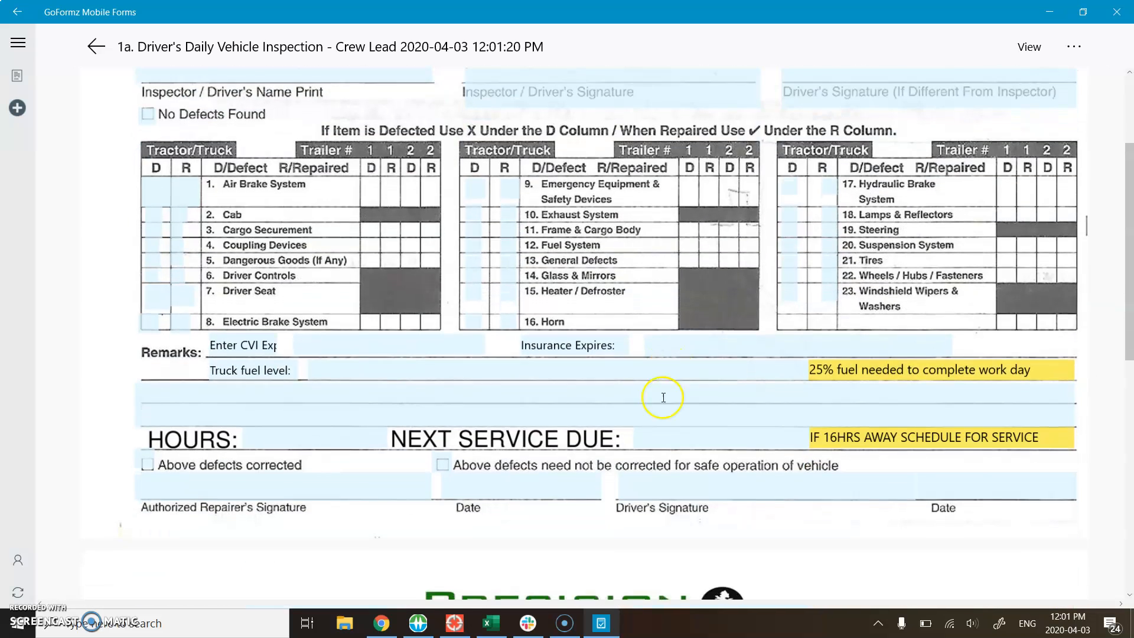
{"action": "left_click", "coordinate": [690, 437]}
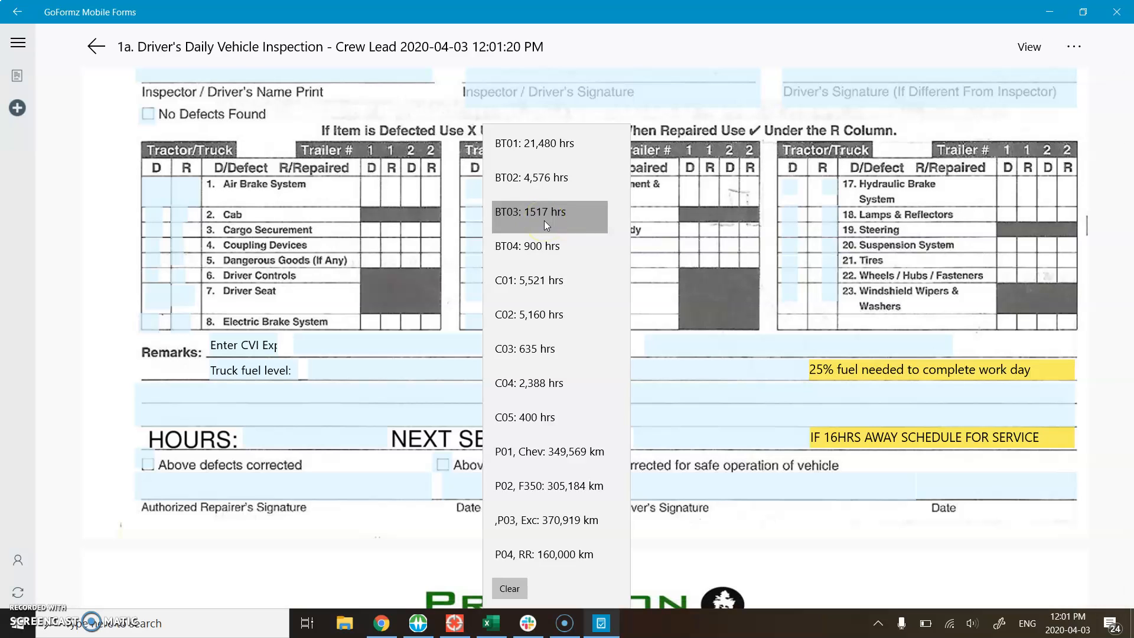
{"action": "left_click", "coordinate": [438, 340]}
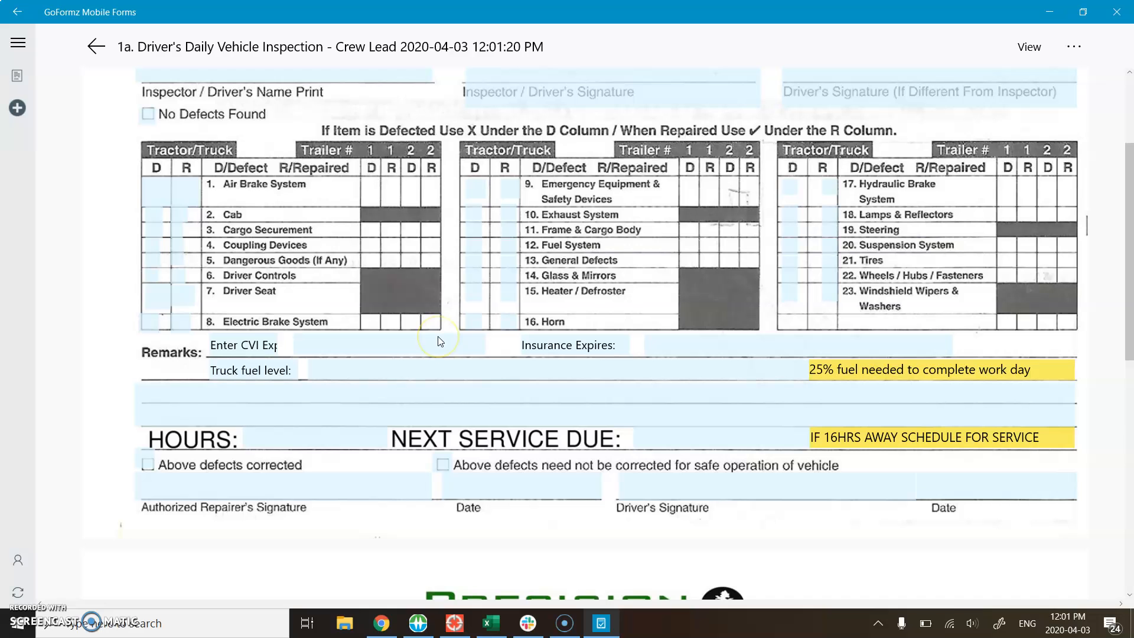
{"action": "left_click", "coordinate": [439, 340]}
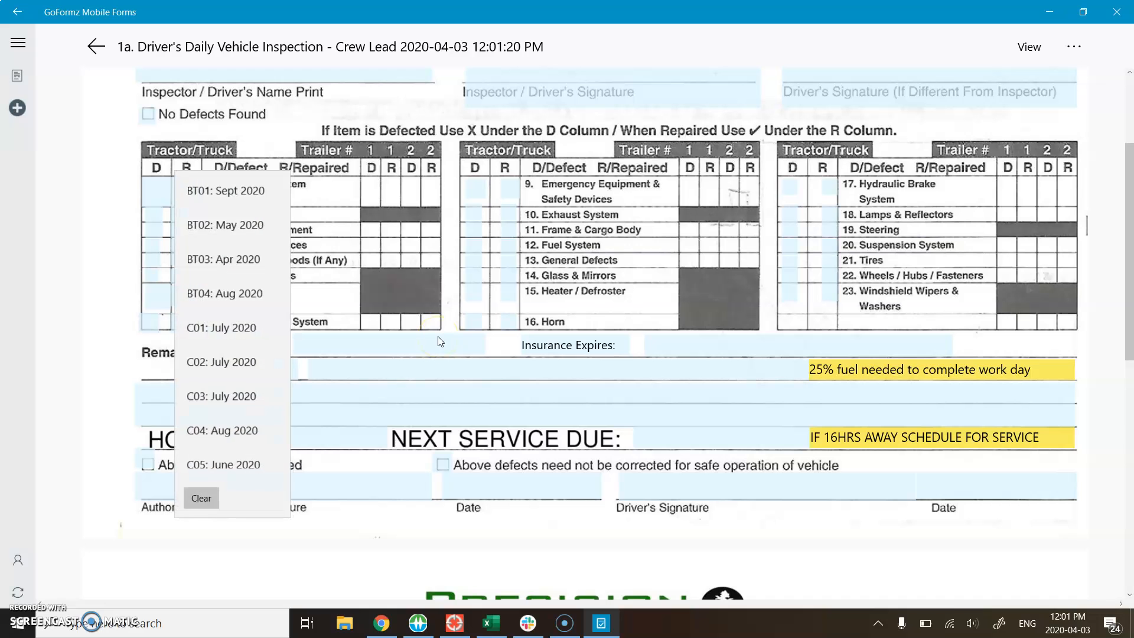
{"action": "left_click", "coordinate": [526, 353]}
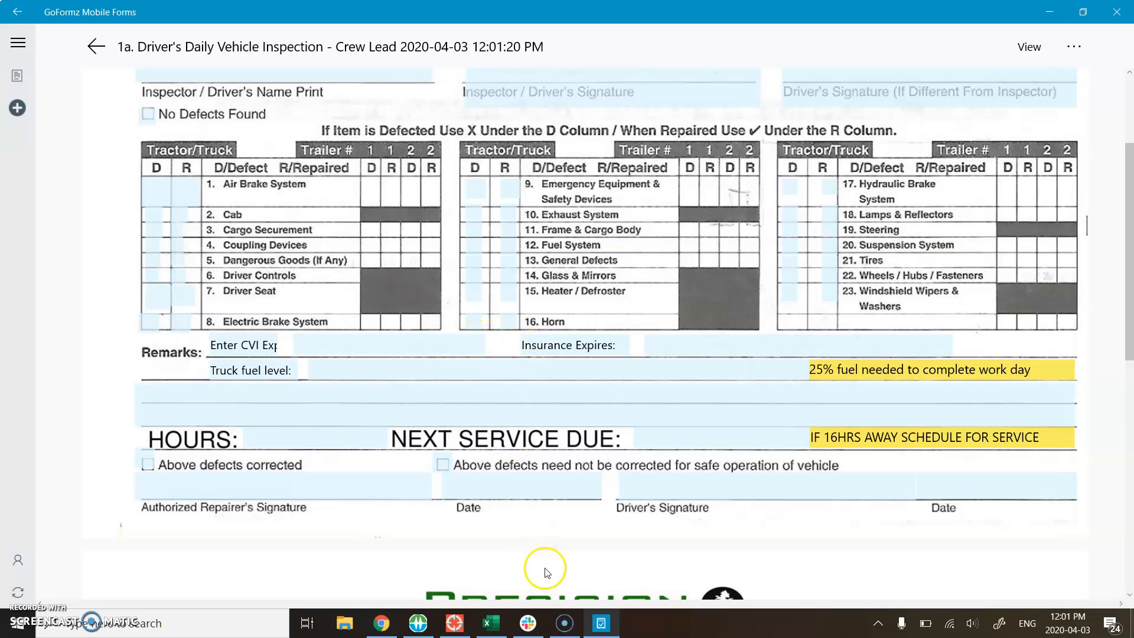
Step: Return to the template in Chrome, review the CVI Expiry field's drop-down options, and save the template
{"action": "left_click", "coordinate": [383, 623]}
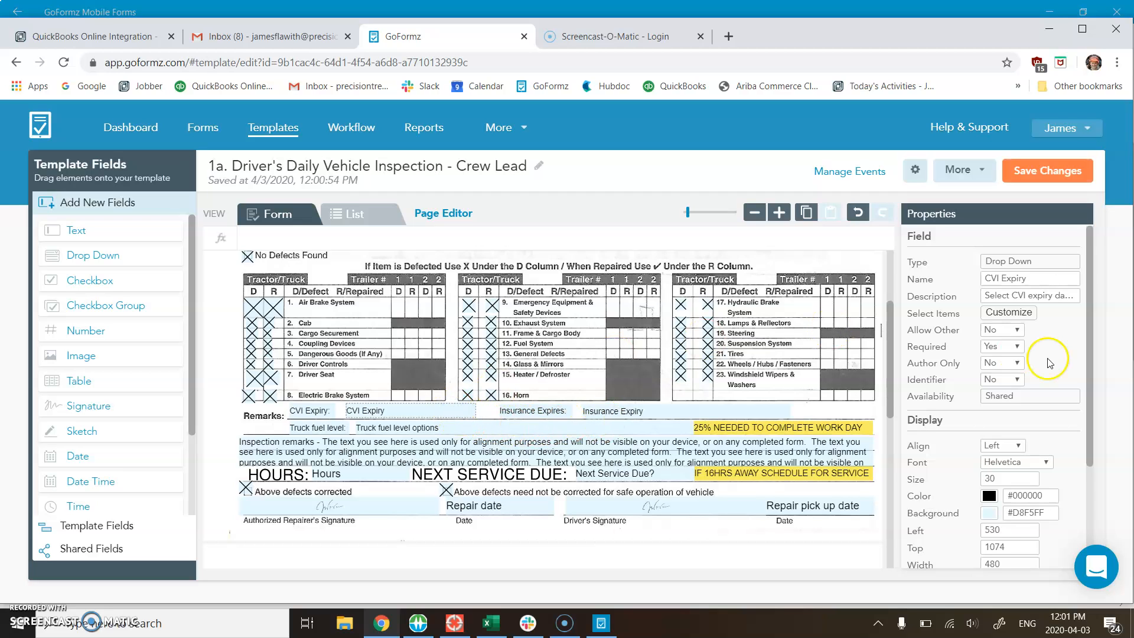
{"action": "left_click", "coordinate": [1022, 313]}
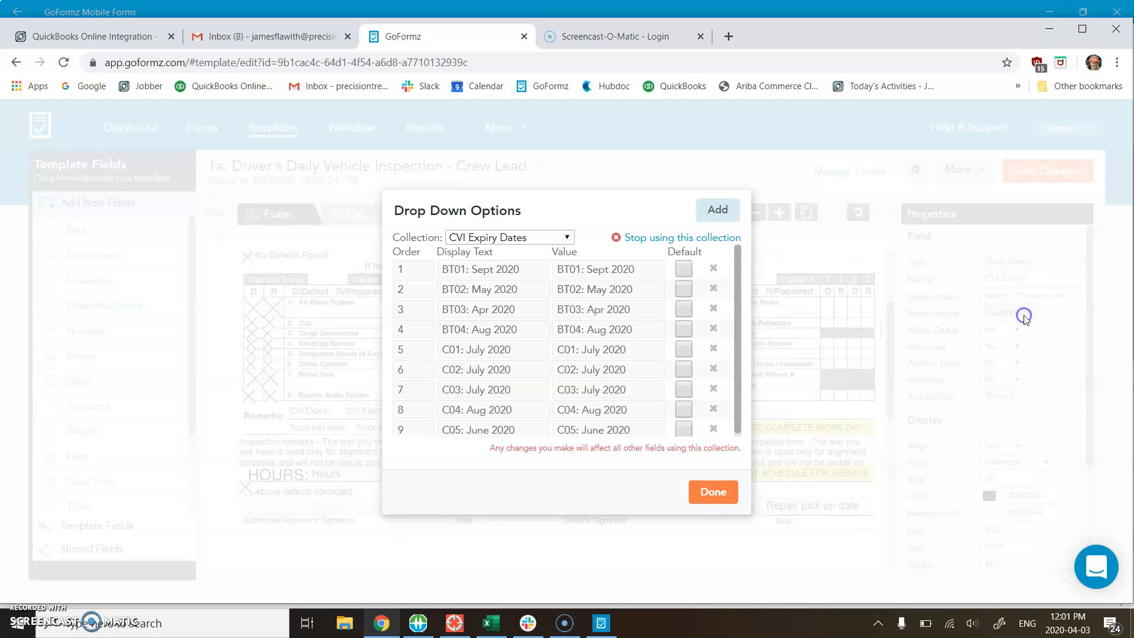
{"action": "left_click", "coordinate": [730, 501]}
{"action": "left_click", "coordinate": [1058, 177]}
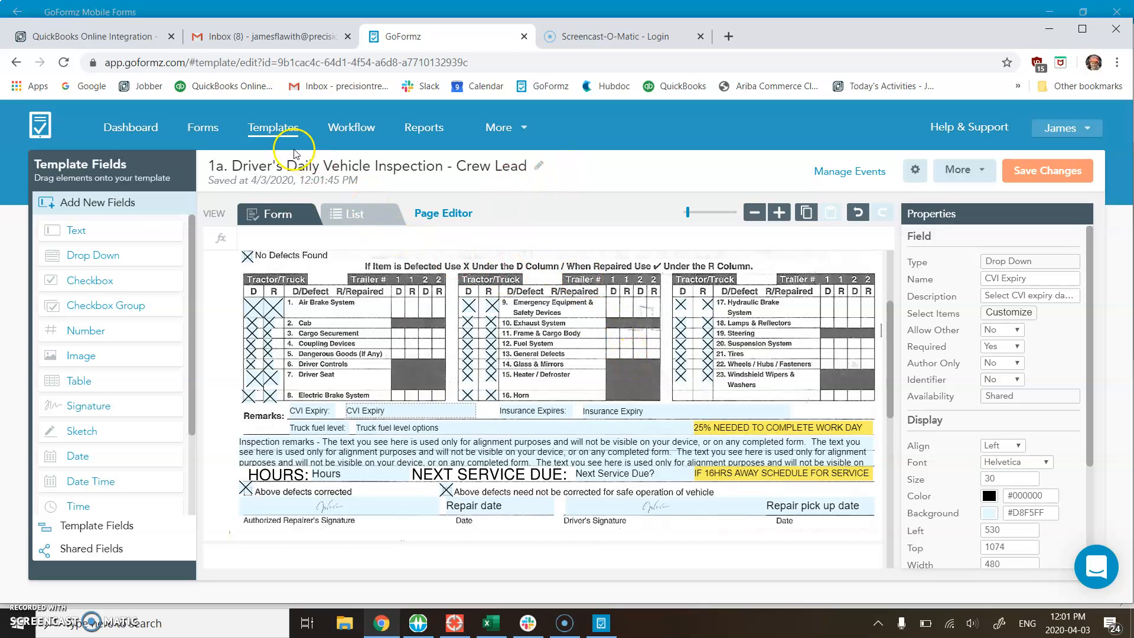
Step: Open the template "3. Chipper Pre-Operation Checks - Ground Boss" from the Work Phase 1 start-up inspections folder
{"action": "left_click", "coordinate": [286, 128]}
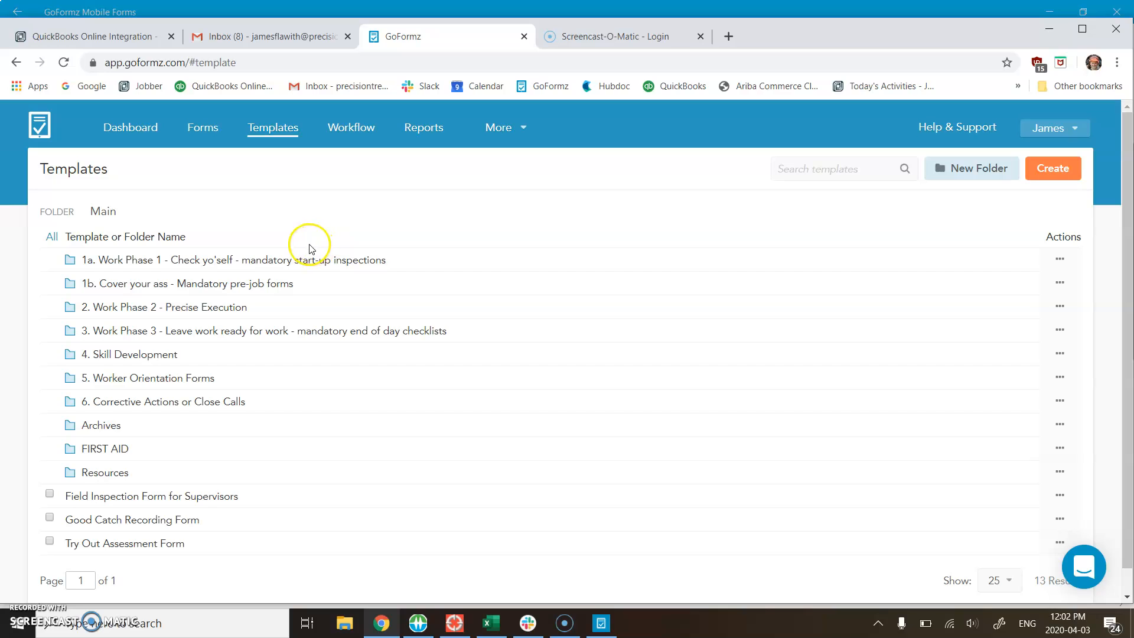
{"action": "left_click", "coordinate": [294, 261]}
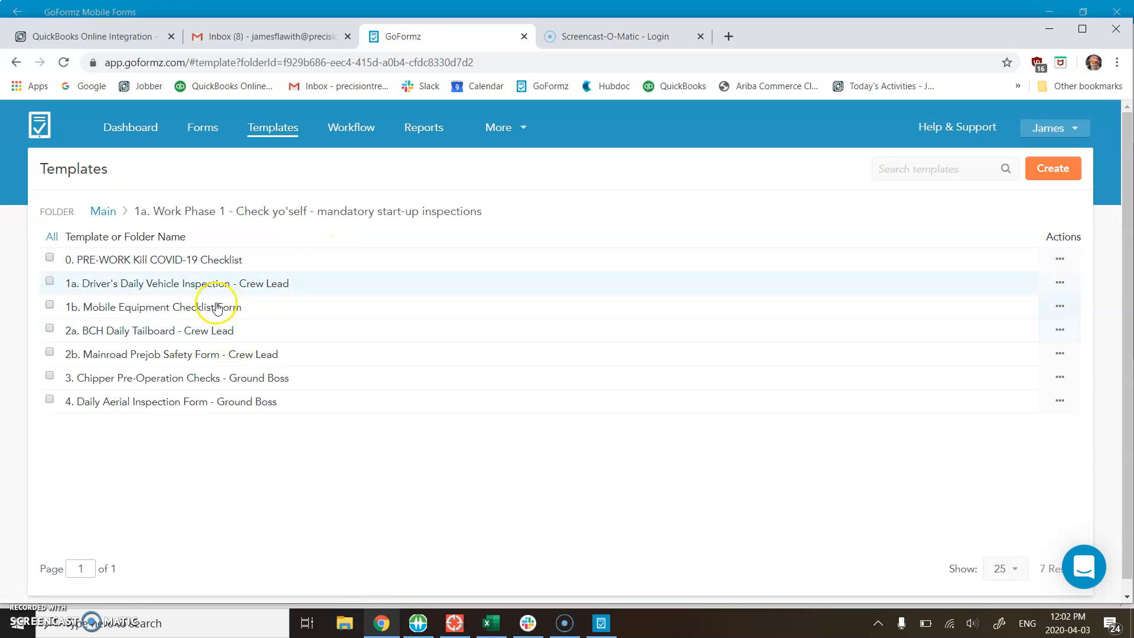
{"action": "left_click", "coordinate": [185, 382]}
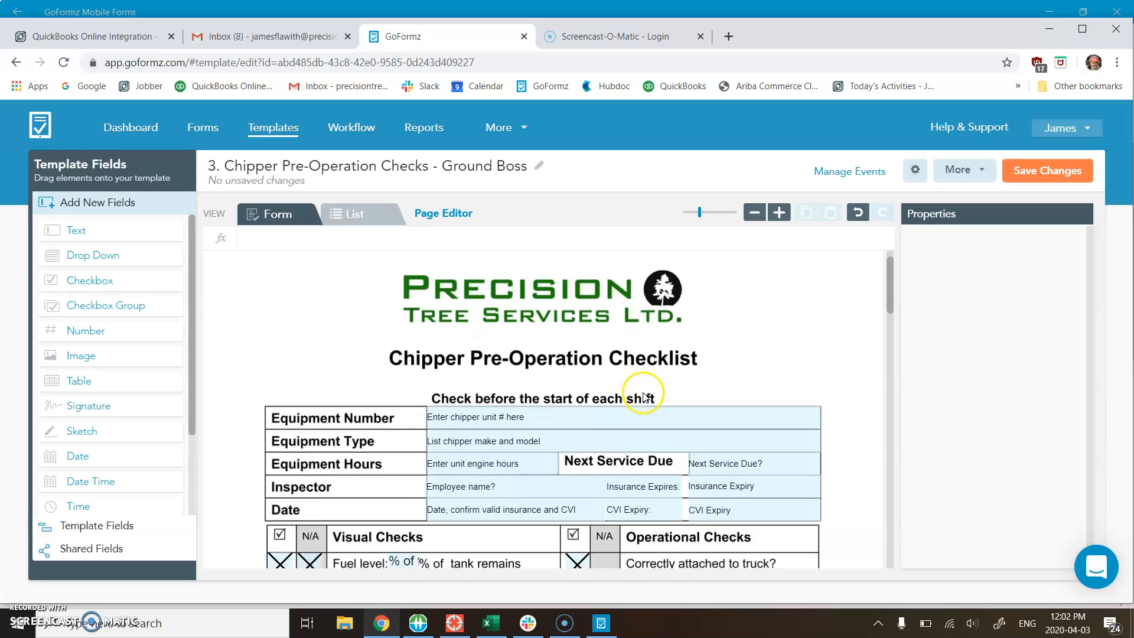
Step: Open the drop-down options of the chipper checklist's "Next Service Due?" field and review the Service Dates entries
{"action": "scroll", "coordinate": [644, 397], "scroll_direction": "down", "scroll_amount": 1}
{"action": "left_click", "coordinate": [732, 416]}
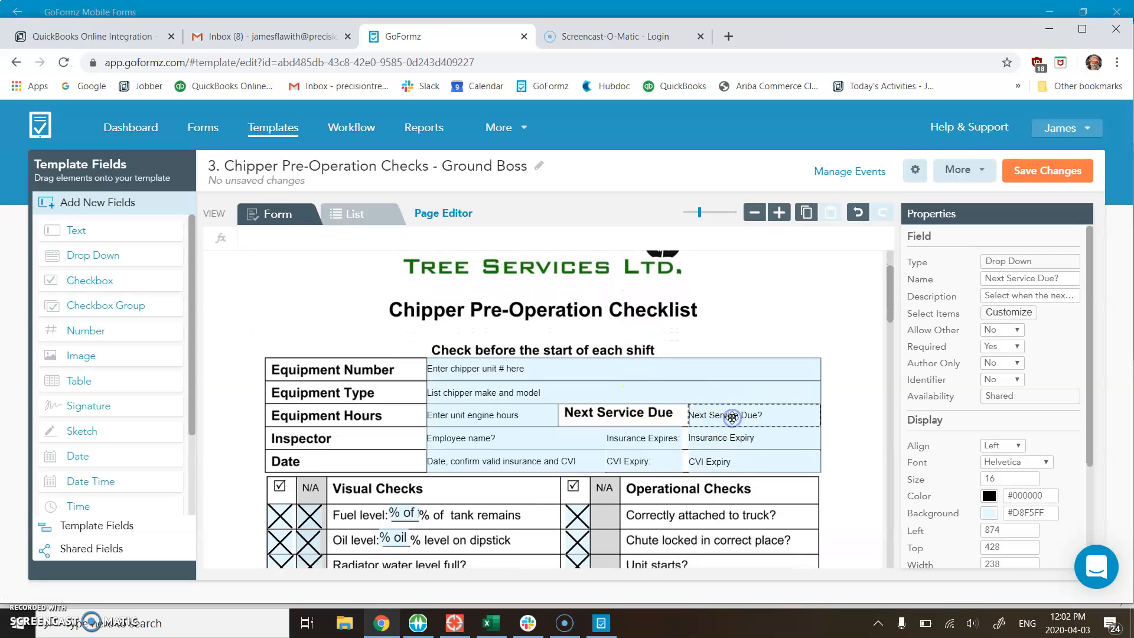
{"action": "left_click", "coordinate": [1009, 312]}
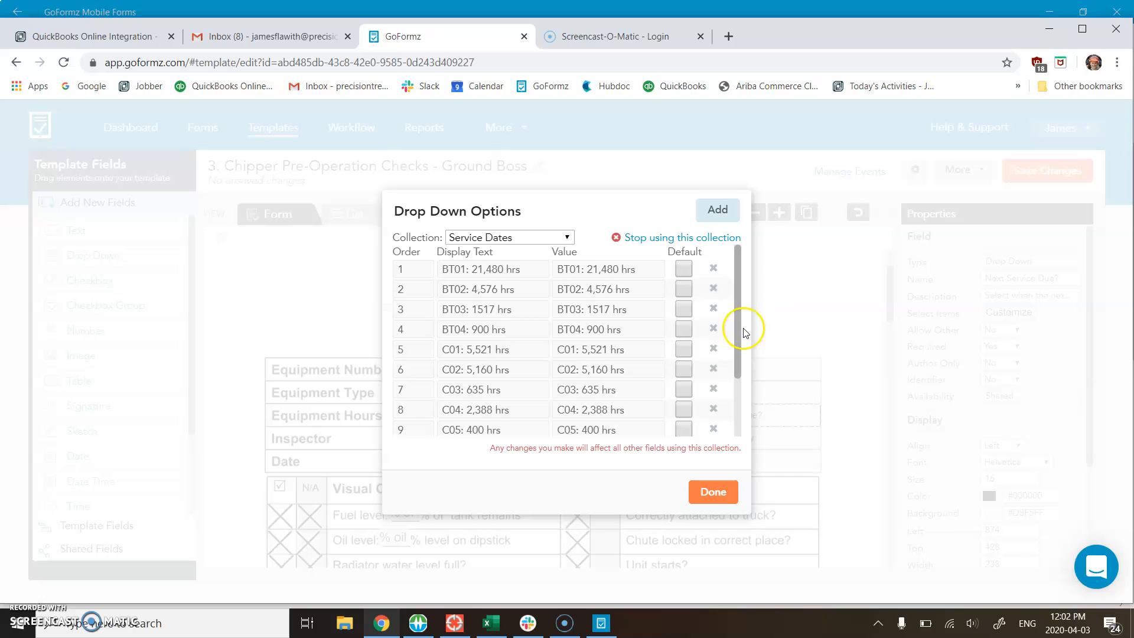
{"action": "scroll", "coordinate": [537, 361], "scroll_direction": "down", "scroll_amount": 3}
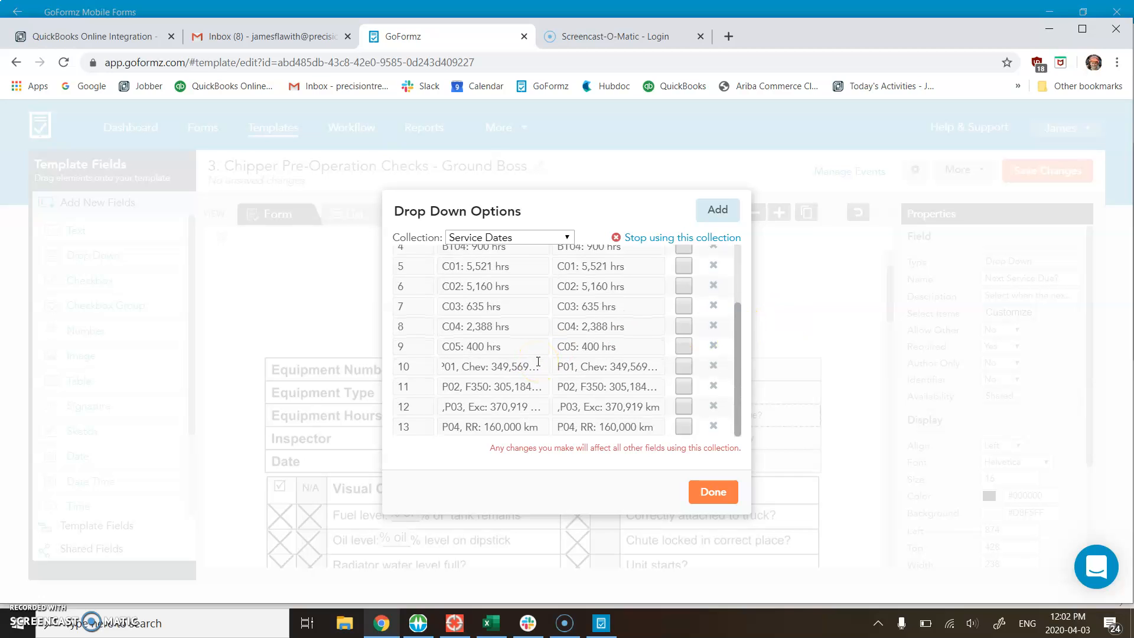
{"action": "scroll", "coordinate": [538, 362], "scroll_direction": "up", "scroll_amount": 2}
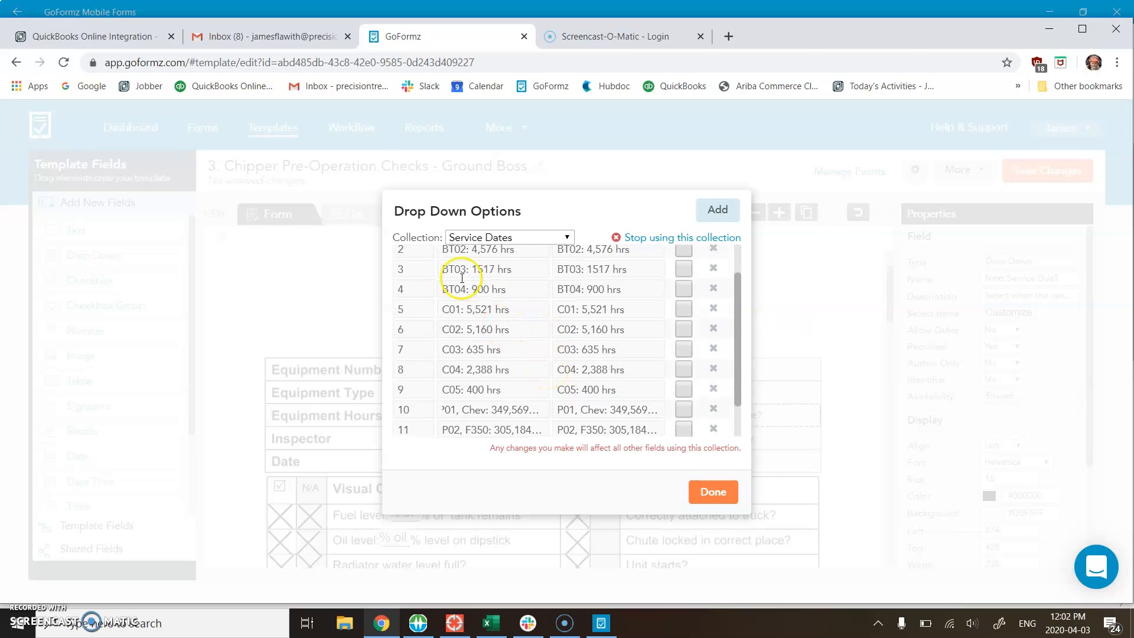
Step: Finish reviewing the Service Dates collection entries, accept the drop-down options, and save the chipper checklist template
{"action": "scroll", "coordinate": [506, 313], "scroll_direction": "up", "scroll_amount": 1}
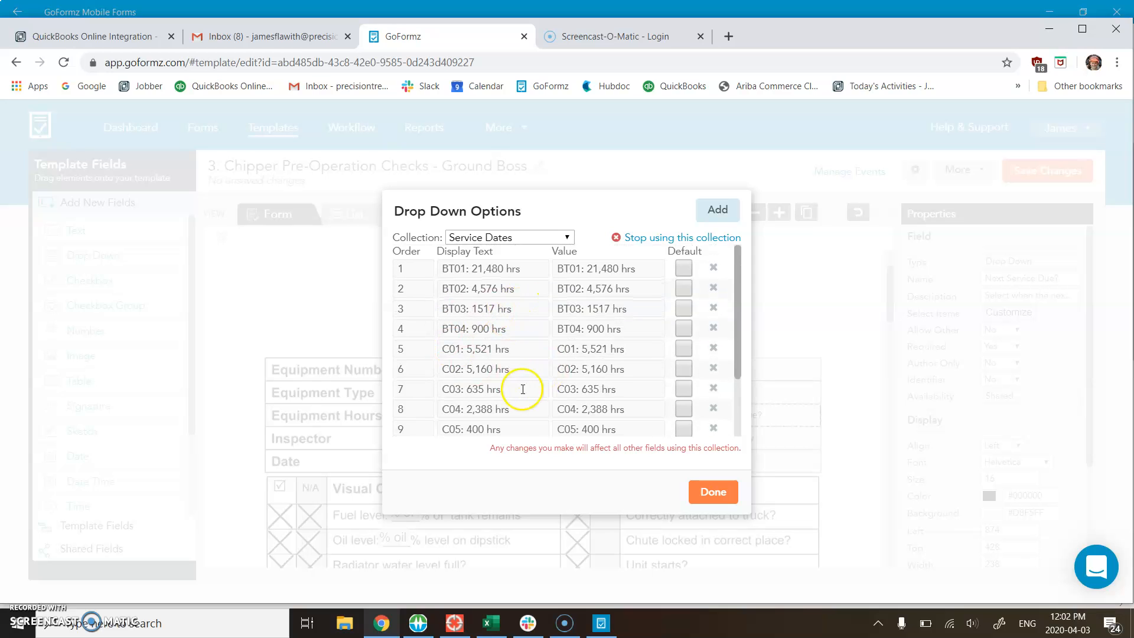
{"action": "scroll", "coordinate": [519, 355], "scroll_direction": "down", "scroll_amount": 1}
{"action": "left_click", "coordinate": [490, 323]}
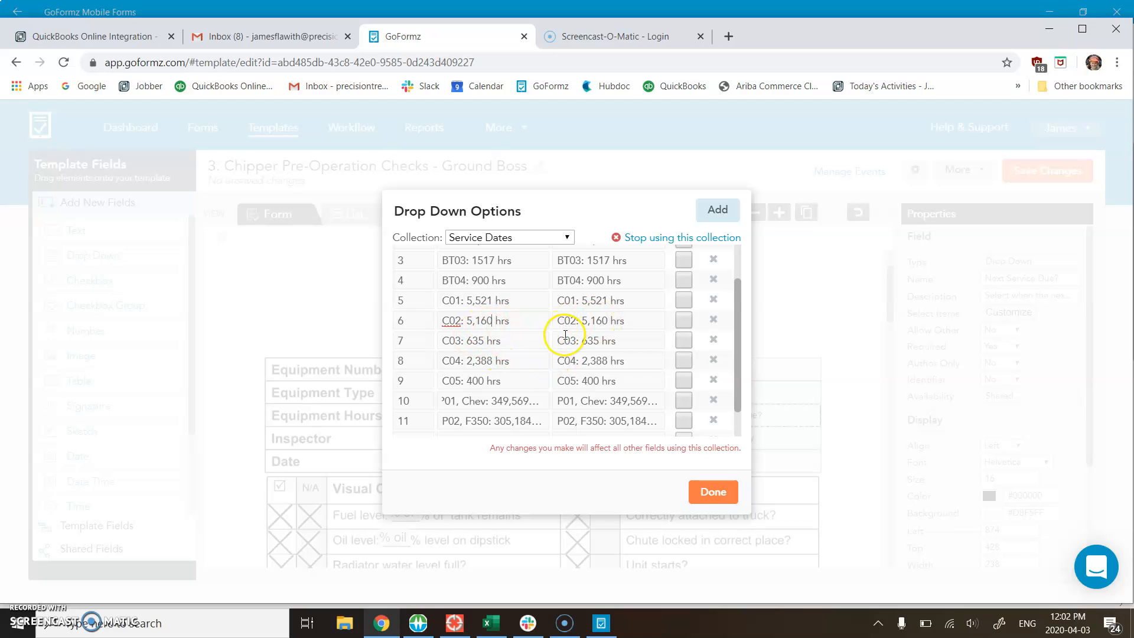
{"action": "left_click", "coordinate": [702, 485]}
{"action": "left_click", "coordinate": [1033, 170]}
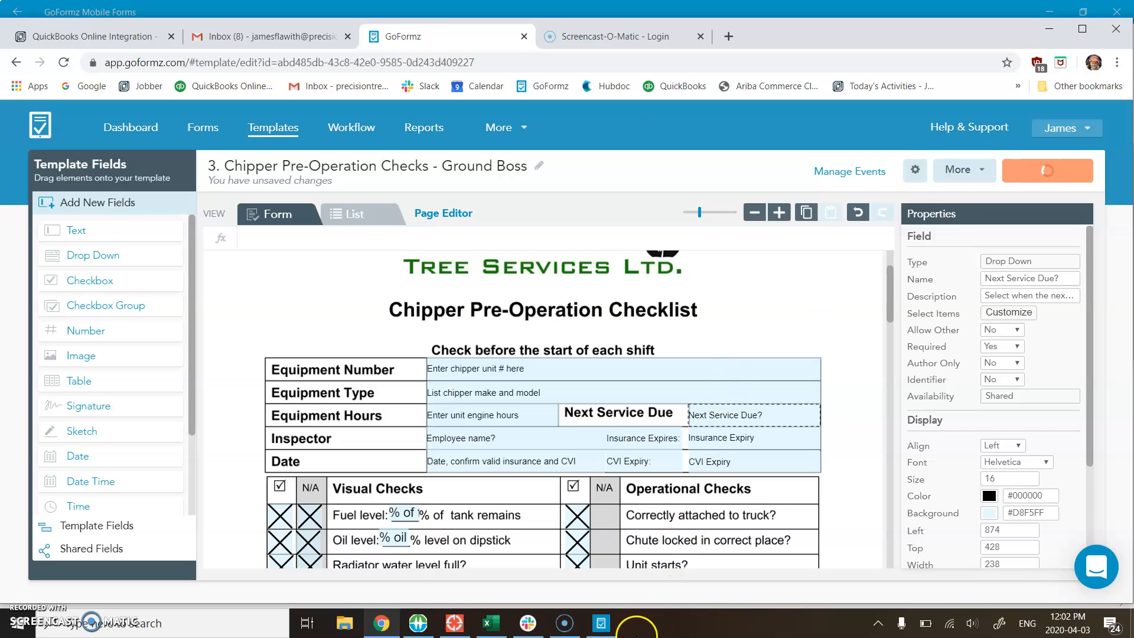
Step: Switch to the GoFormz mobile app and sync its files, and return to the chipper checklist template in Chrome
{"action": "left_click", "coordinate": [603, 624]}
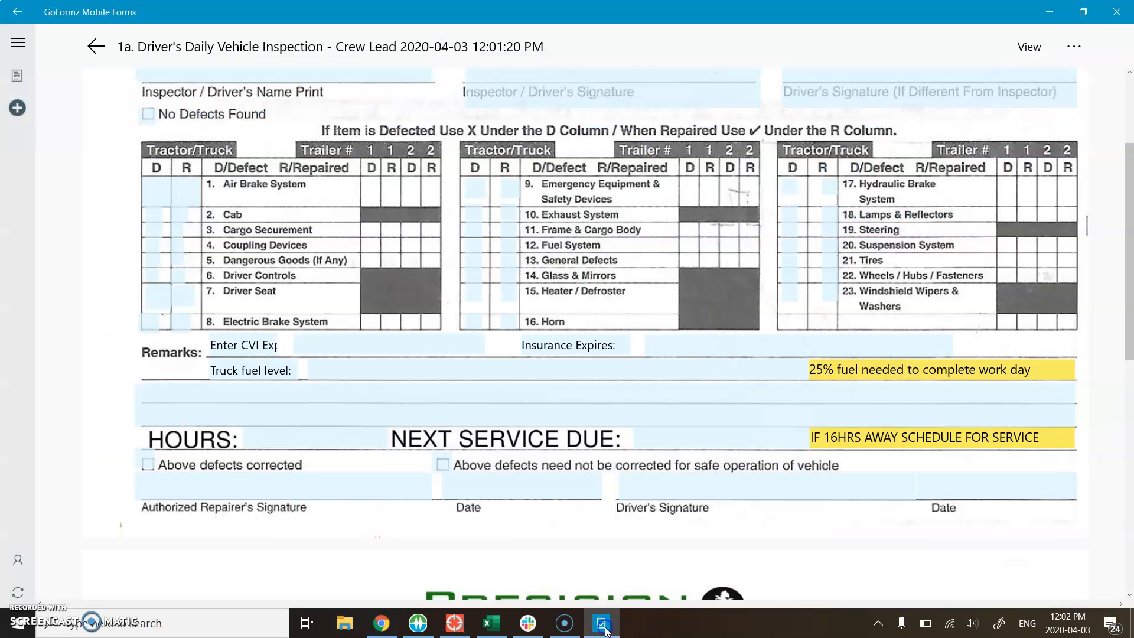
{"action": "left_click", "coordinate": [34, 583]}
{"action": "left_click", "coordinate": [260, 508]}
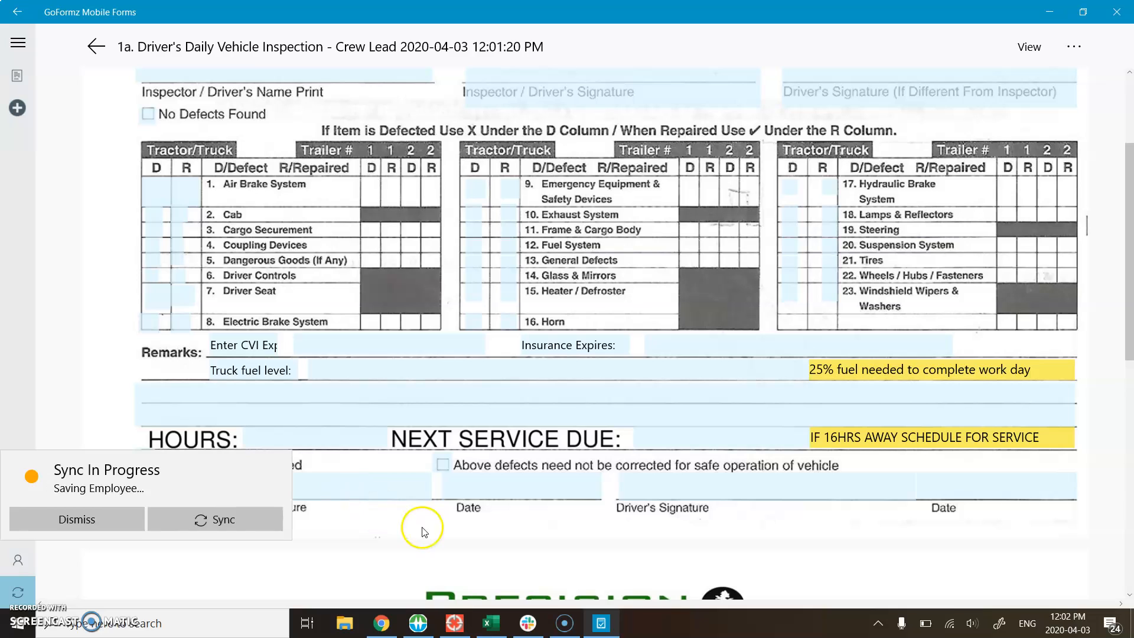
{"action": "left_click", "coordinate": [473, 528]}
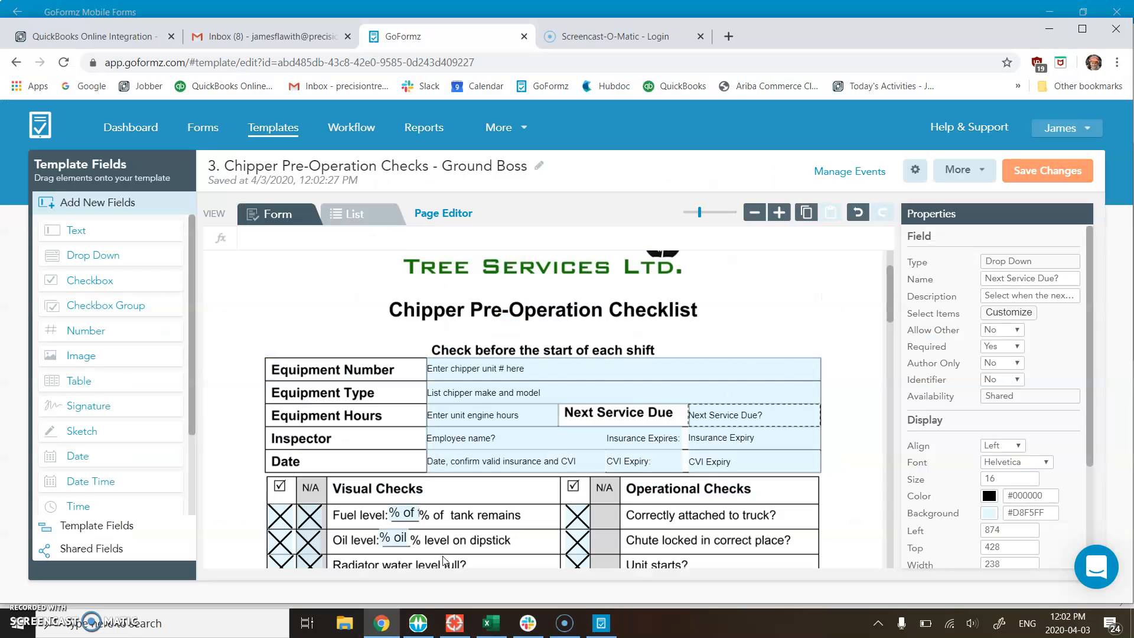
{"action": "left_click", "coordinate": [381, 623]}
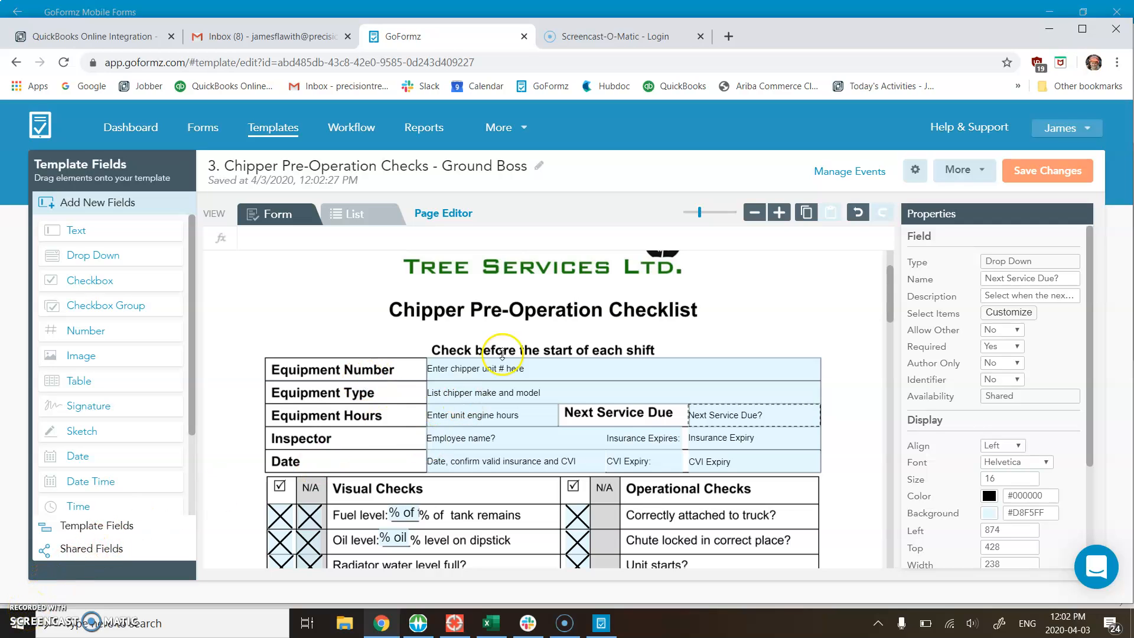
{"action": "scroll", "coordinate": [772, 355], "scroll_direction": "down", "scroll_amount": 2}
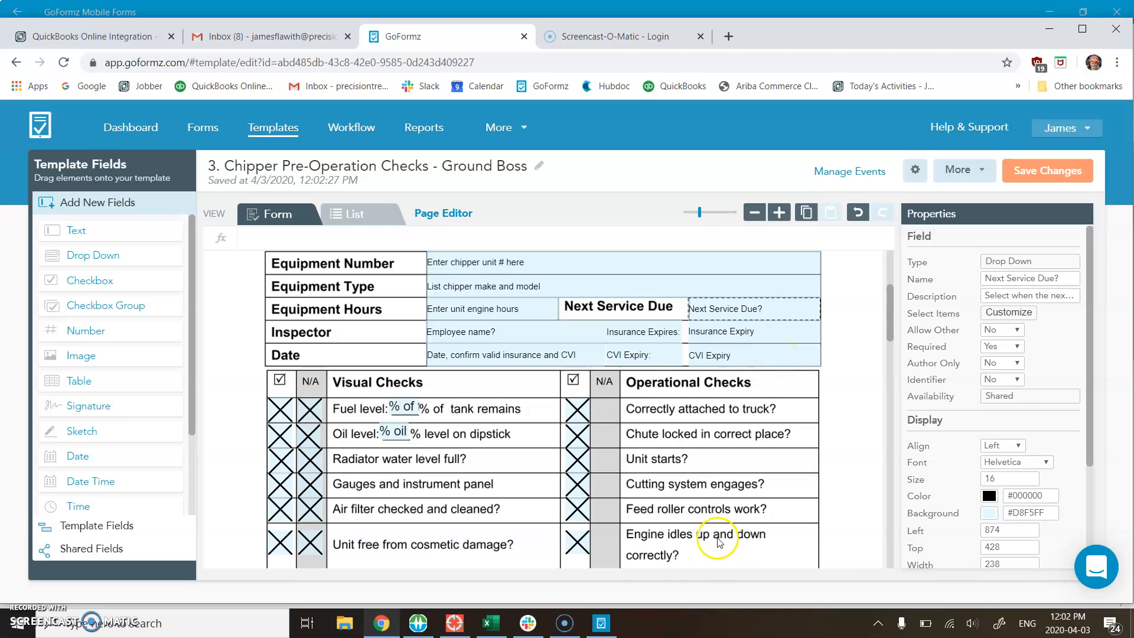
Step: Switch to Slack, delete the message requesting the service interval update to 1517 hrs from the pts03 channel, and close Slack
{"action": "left_click", "coordinate": [528, 623]}
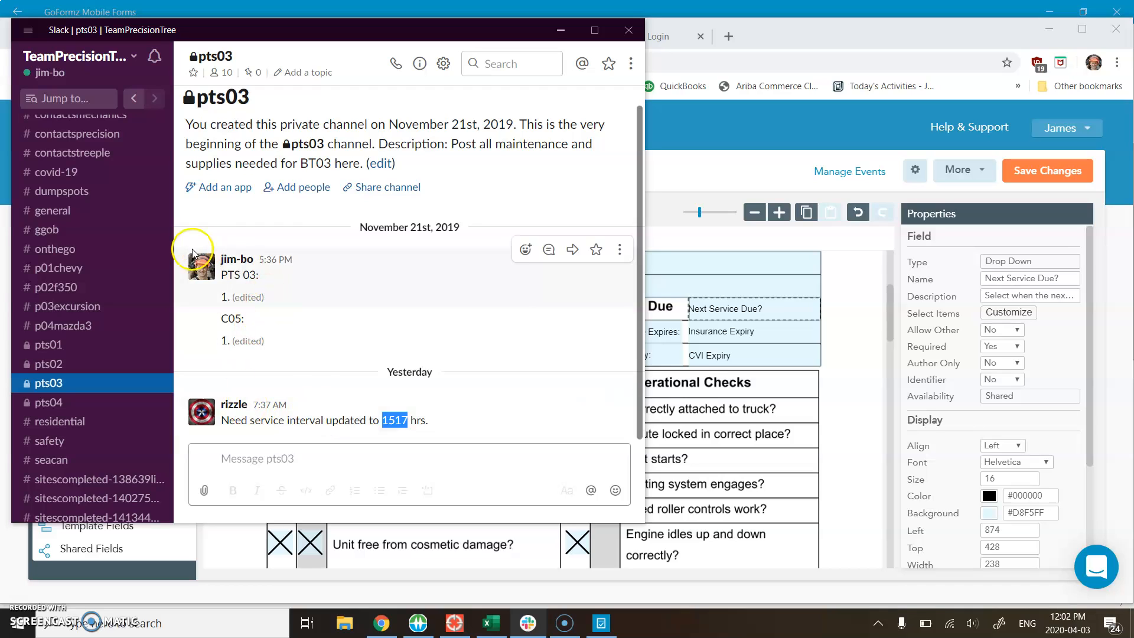
{"action": "left_click", "coordinate": [381, 420]}
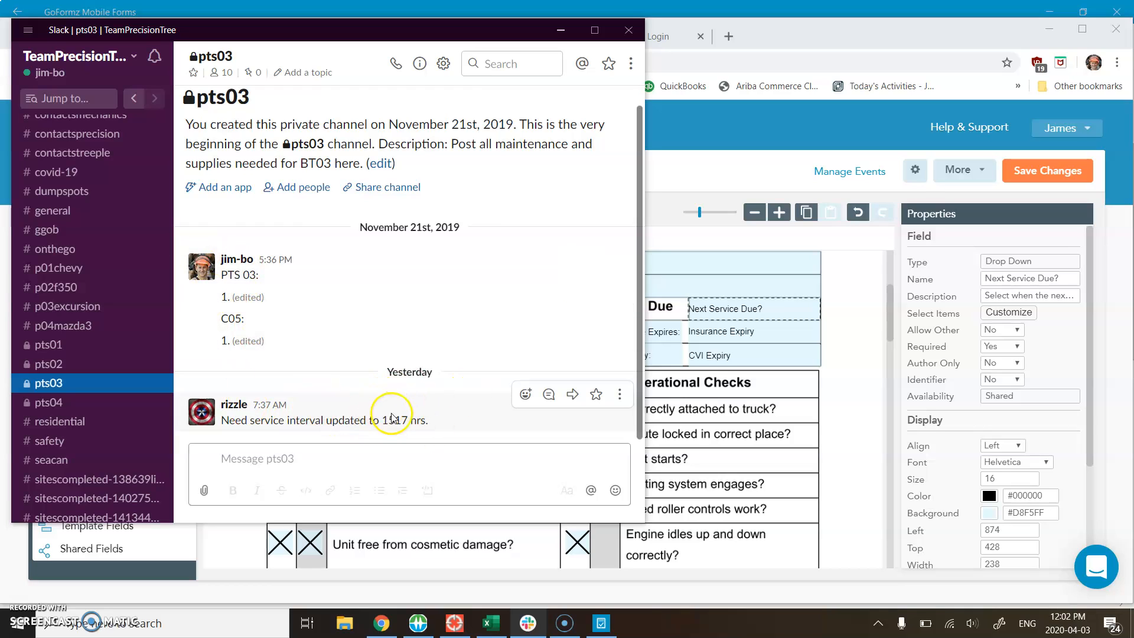
{"action": "left_click", "coordinate": [620, 394]}
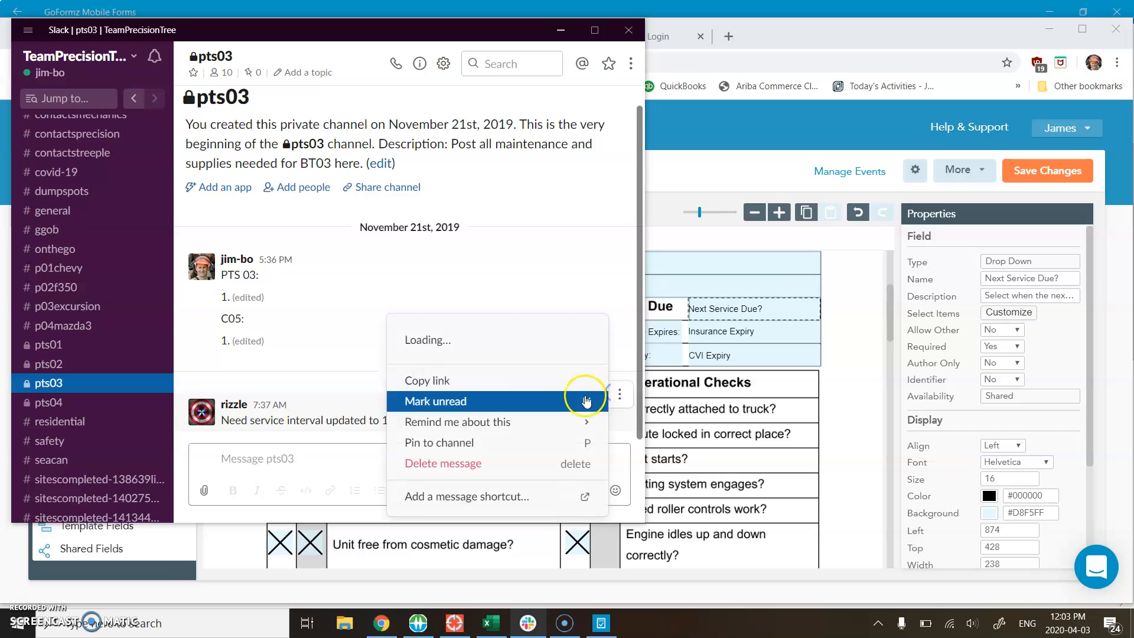
{"action": "left_click", "coordinate": [497, 462]}
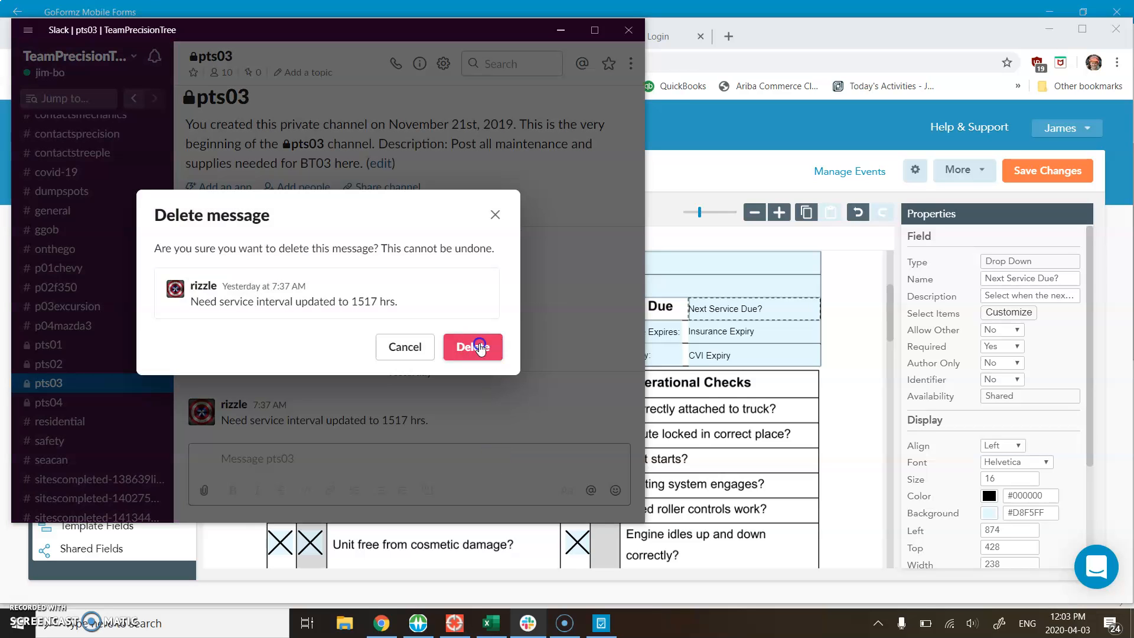
{"action": "left_click", "coordinate": [471, 346]}
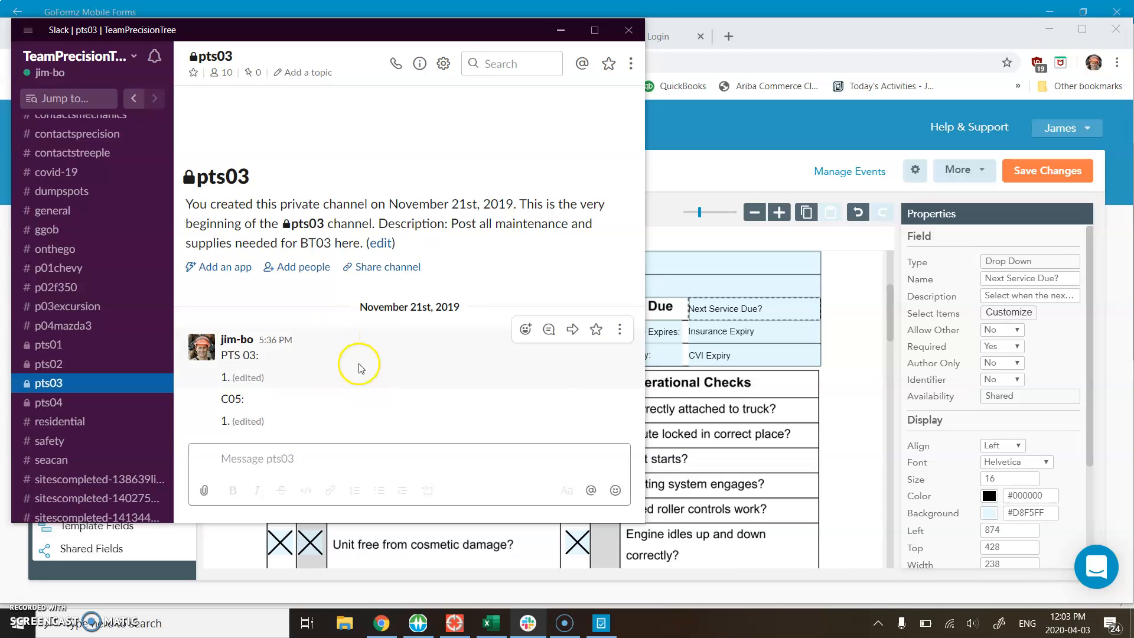
{"action": "left_click", "coordinate": [630, 29]}
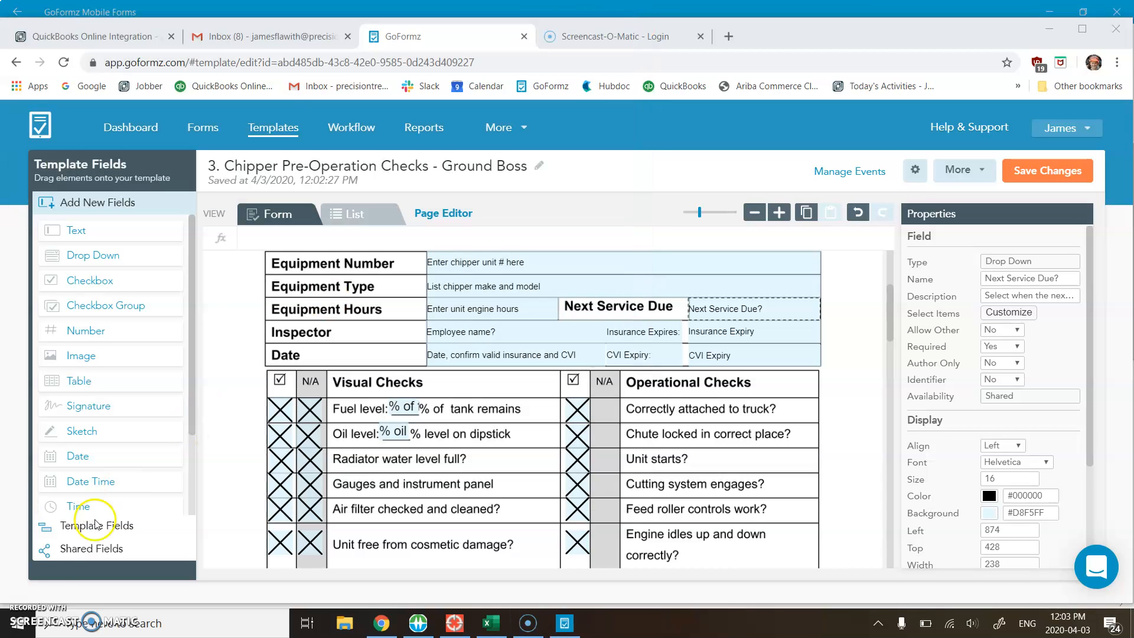